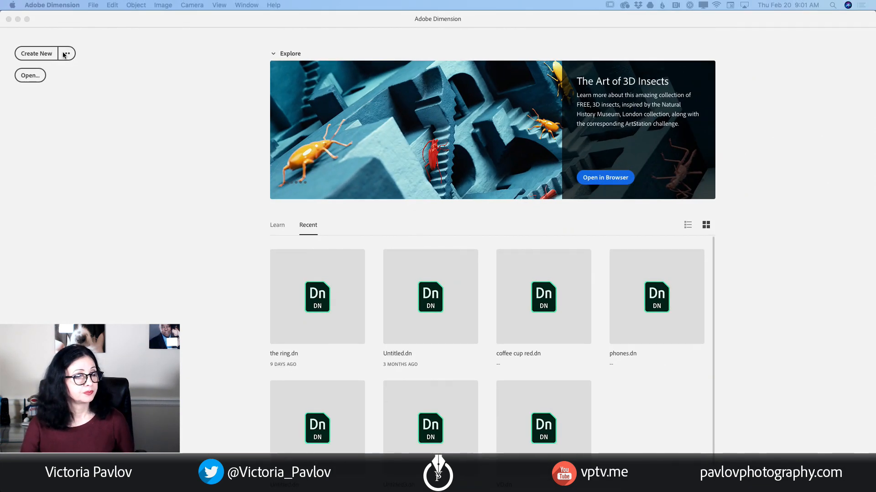
click(64, 54)
click(65, 55)
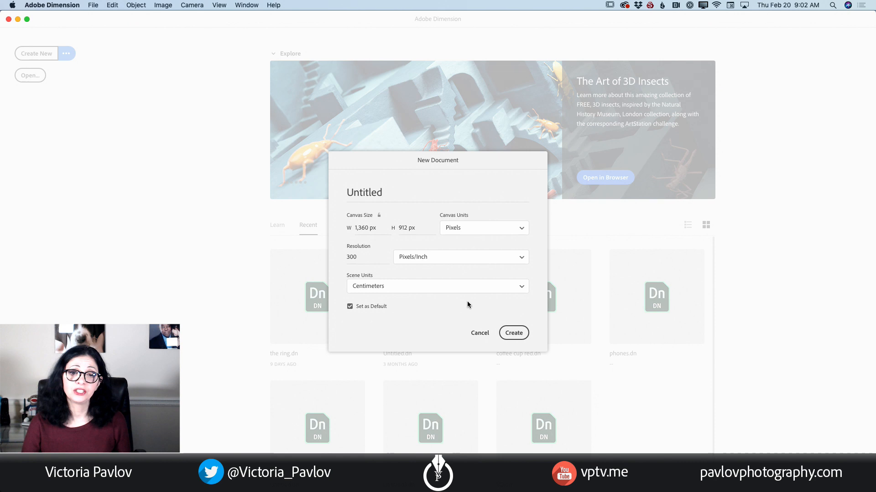
click(521, 288)
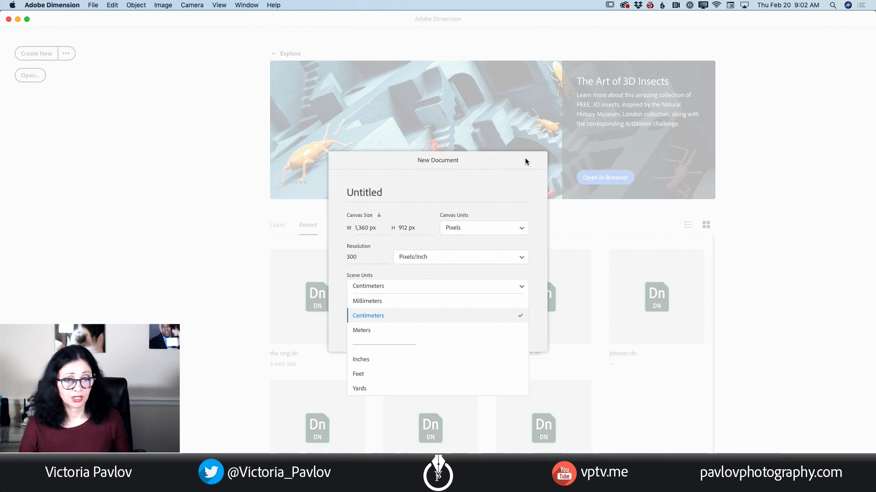
click(500, 195)
click(480, 333)
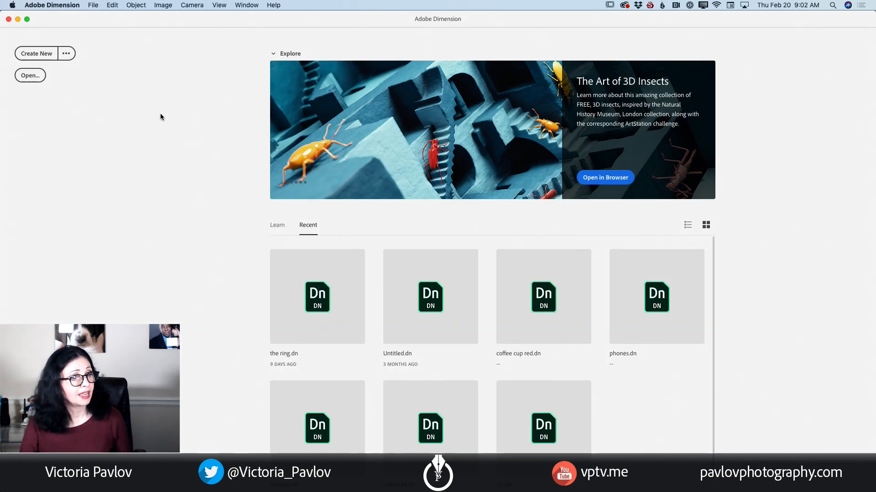
Create a new document with the default settings and lower the horizon line slightly with the Horizon tool
click(39, 56)
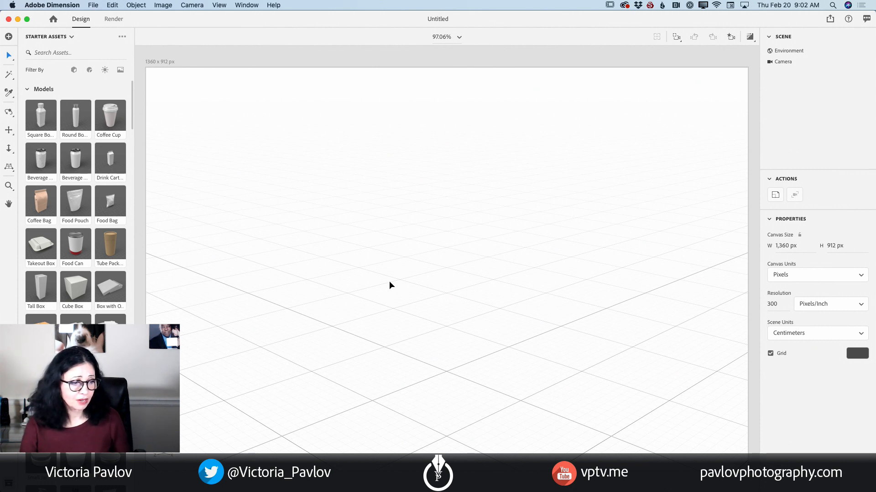
click(11, 169)
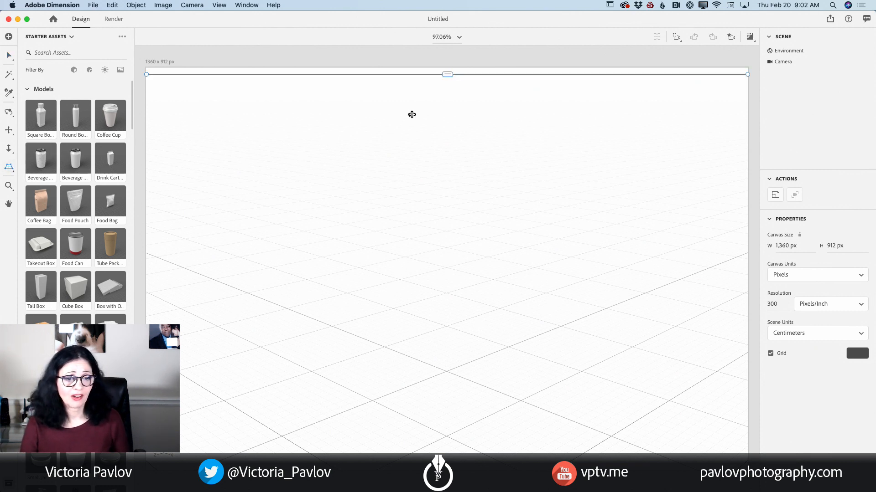
drag(447, 75, 447, 99)
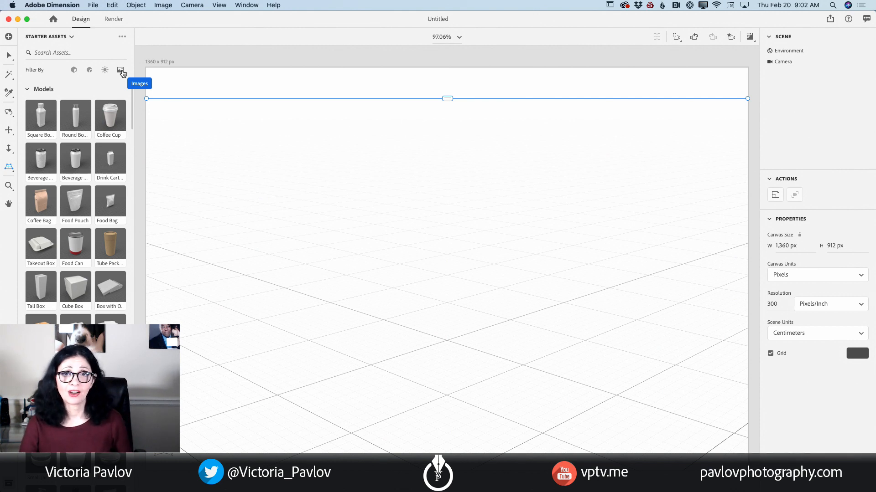
Browse the starter assets by category: images, models, materials and lights
click(120, 70)
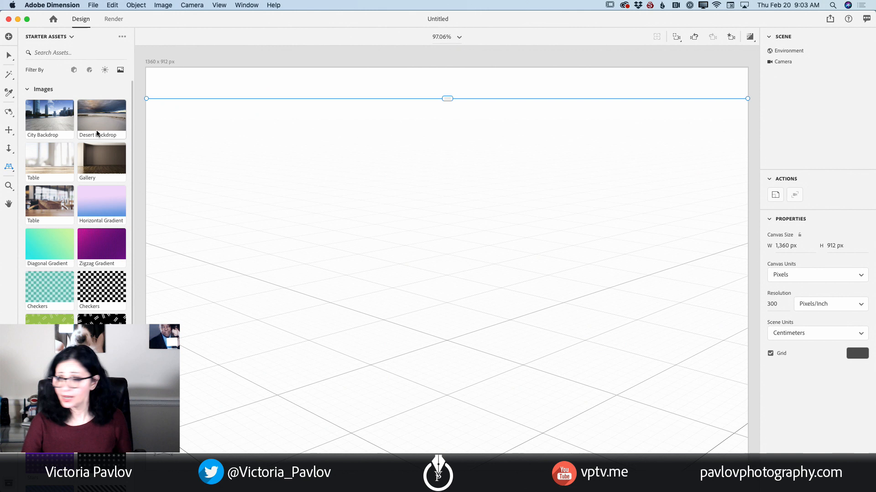
scroll(97, 135, down, 2)
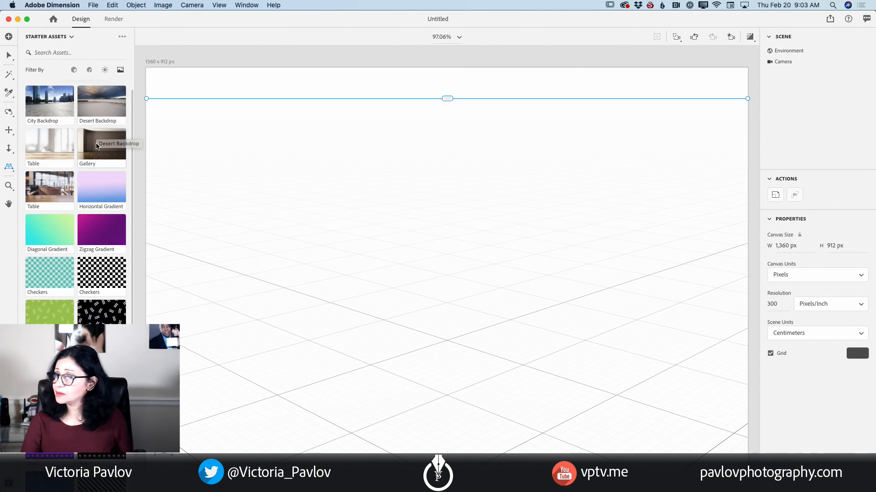
scroll(67, 138, up, 2)
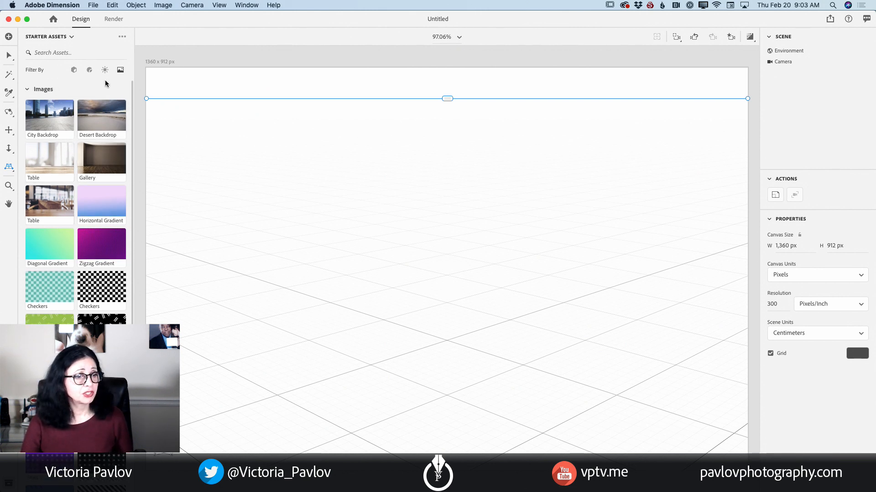
click(74, 71)
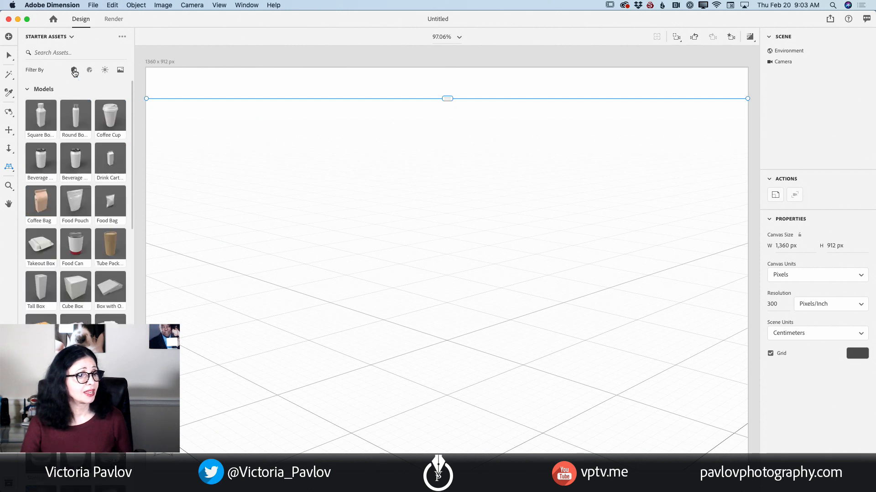
click(89, 70)
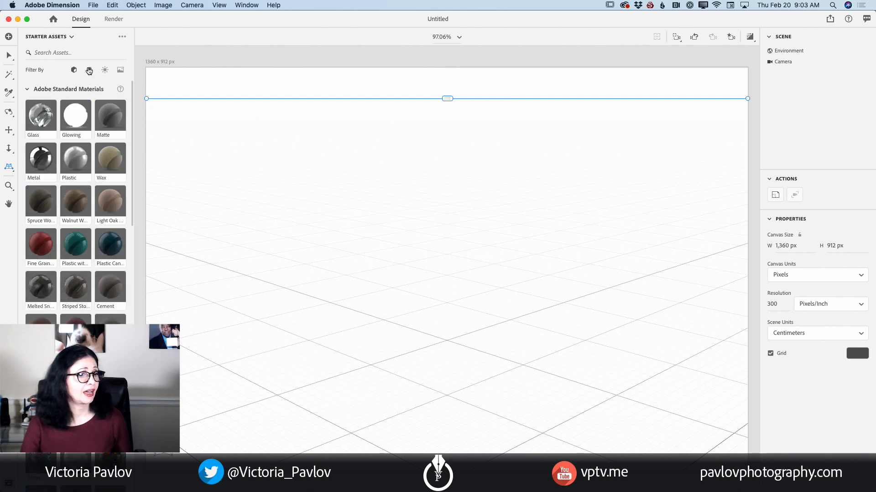
click(107, 70)
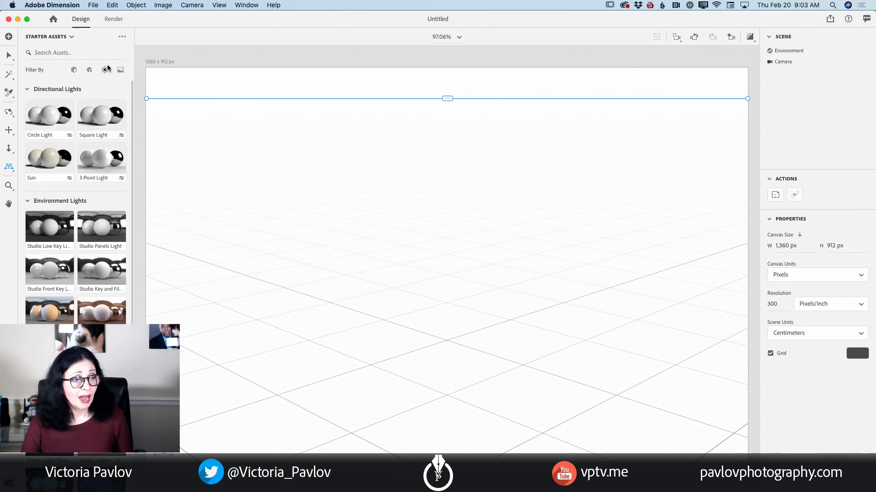
click(120, 70)
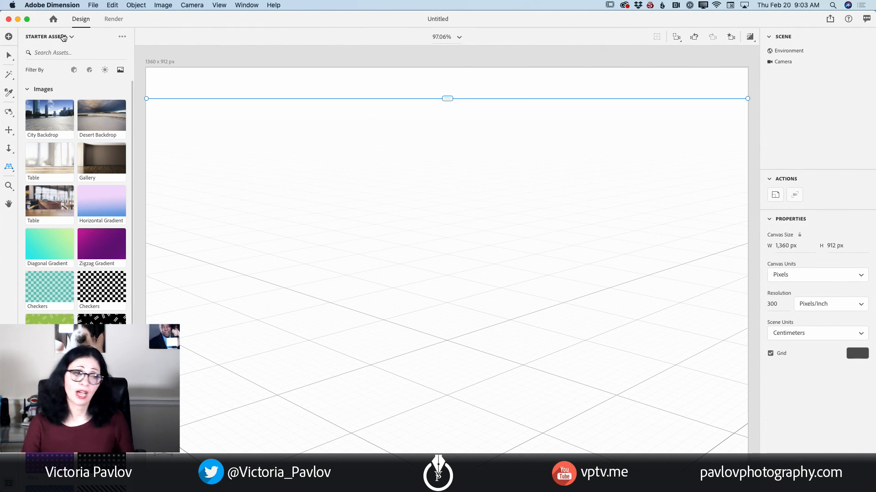
Switch the asset source from Starter Assets to Libraries and open the Adobe Stock Licensed library
click(63, 37)
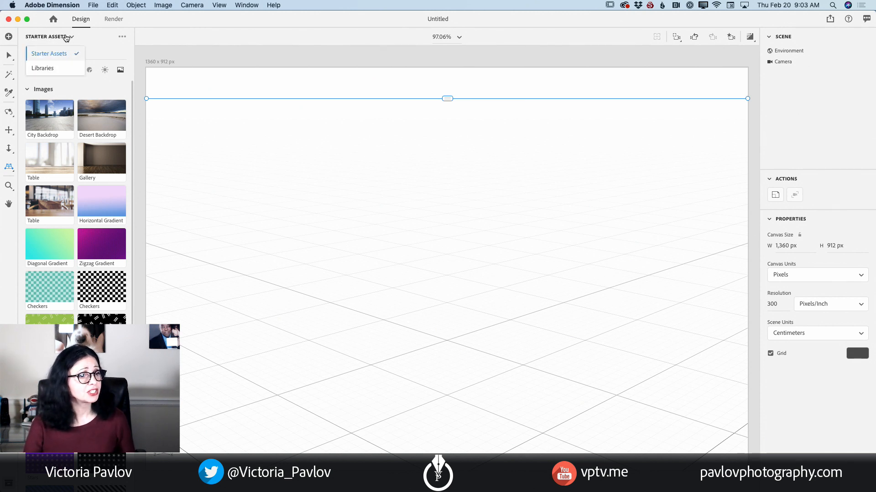
click(59, 36)
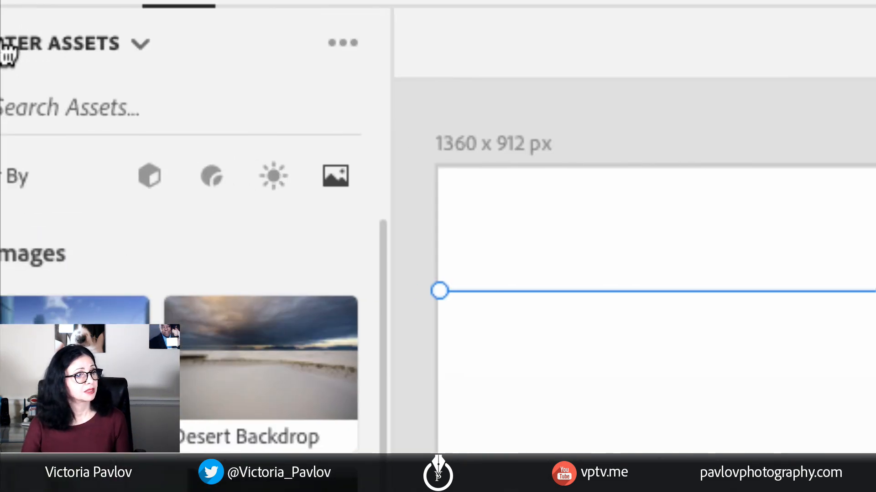
click(197, 45)
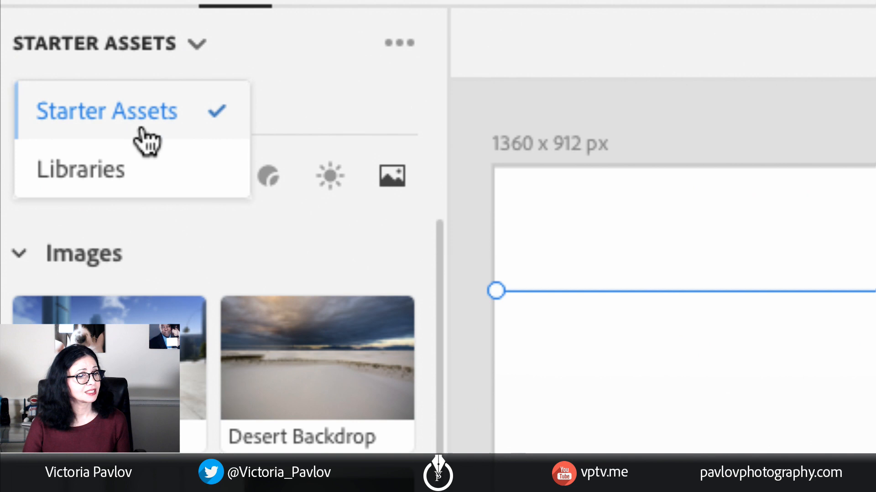
click(118, 171)
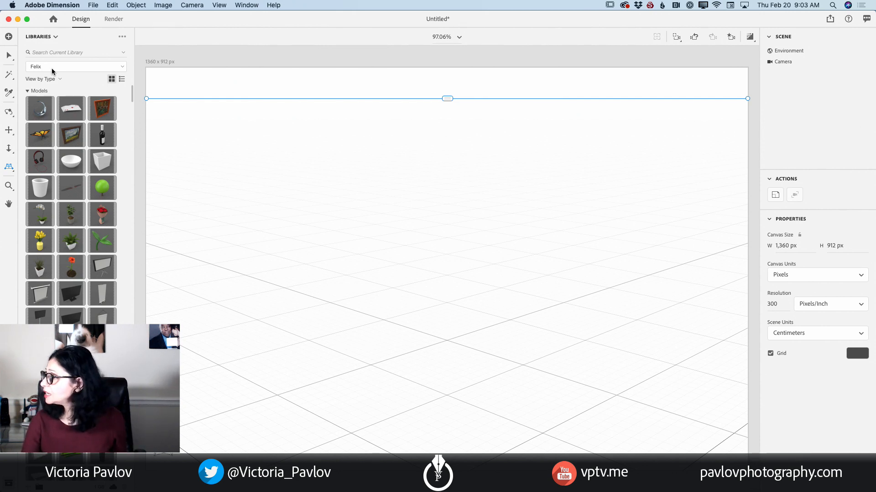
click(59, 70)
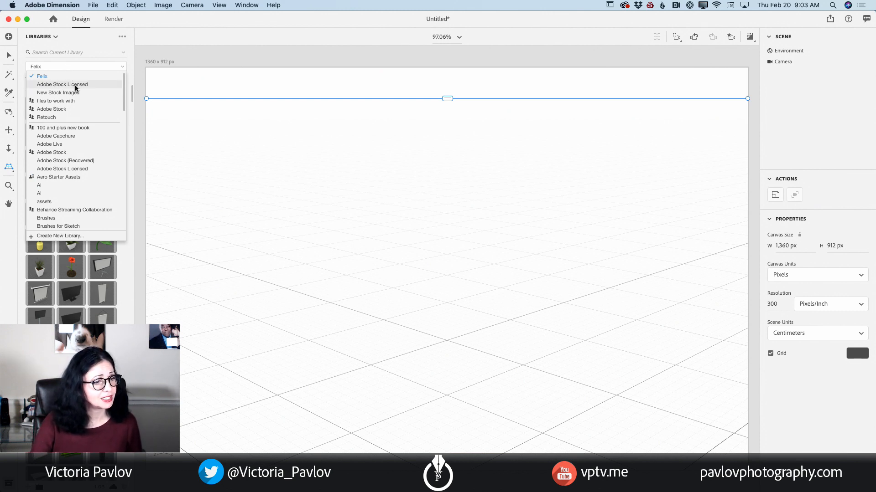
click(75, 85)
Place the library's wooden table and field image as the background and lower the horizon to the distant base of the hills
scroll(43, 228, down, 5)
scroll(43, 228, down, 10)
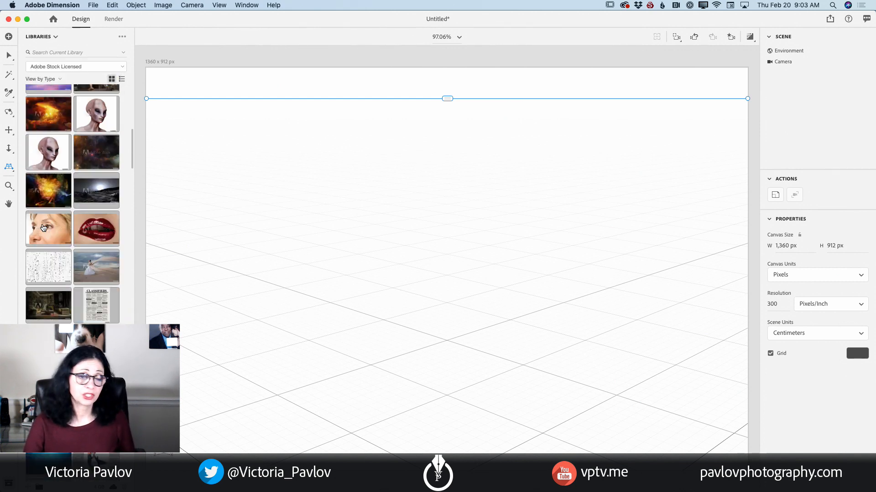
scroll(43, 228, down, 8)
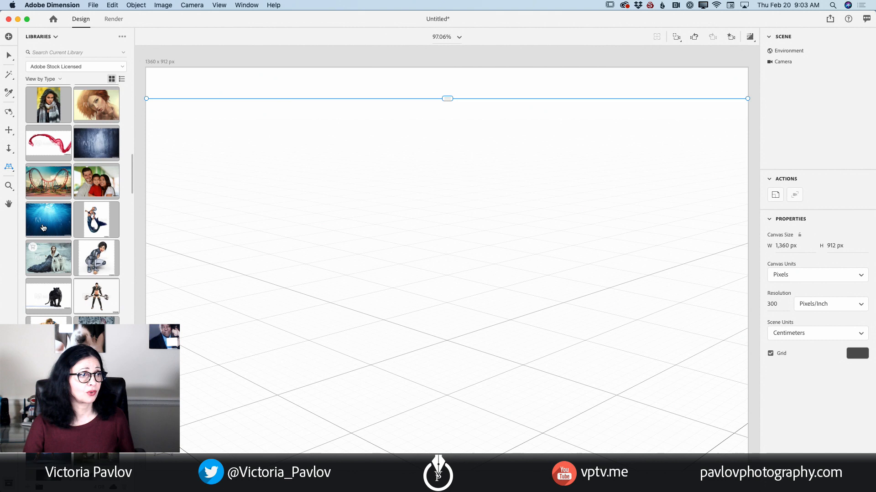
scroll(43, 228, down, 10)
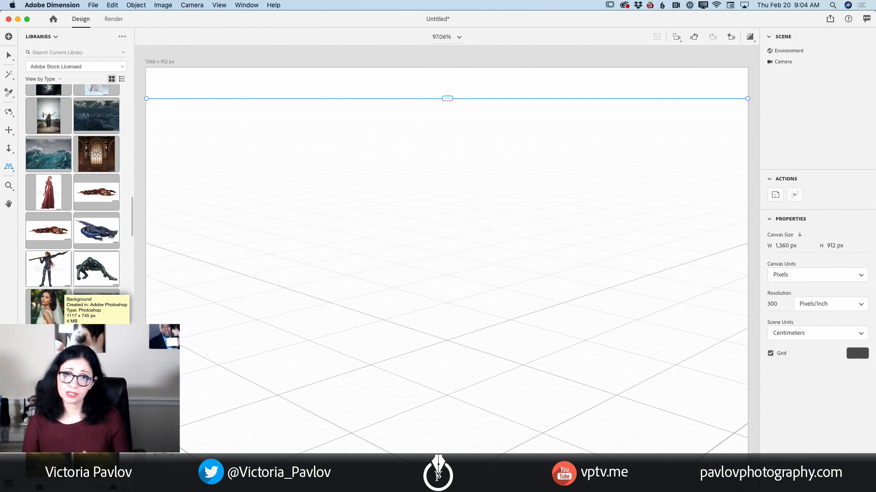
click(62, 340)
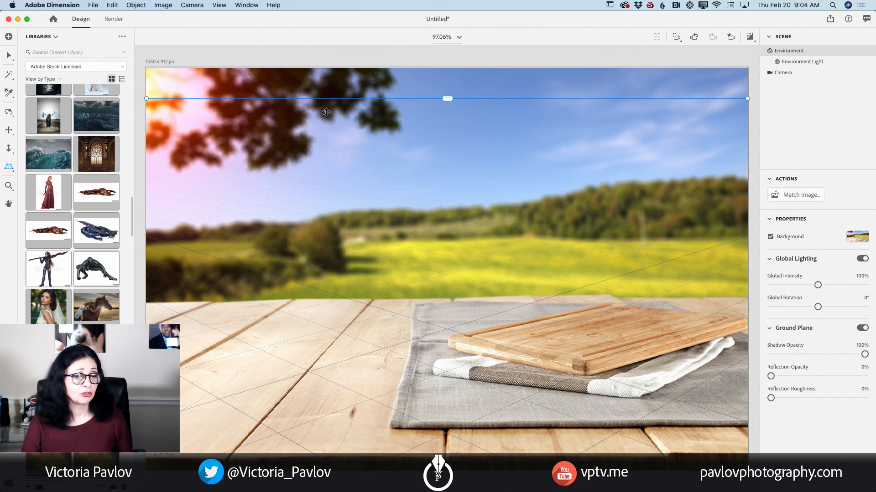
drag(447, 99, 449, 229)
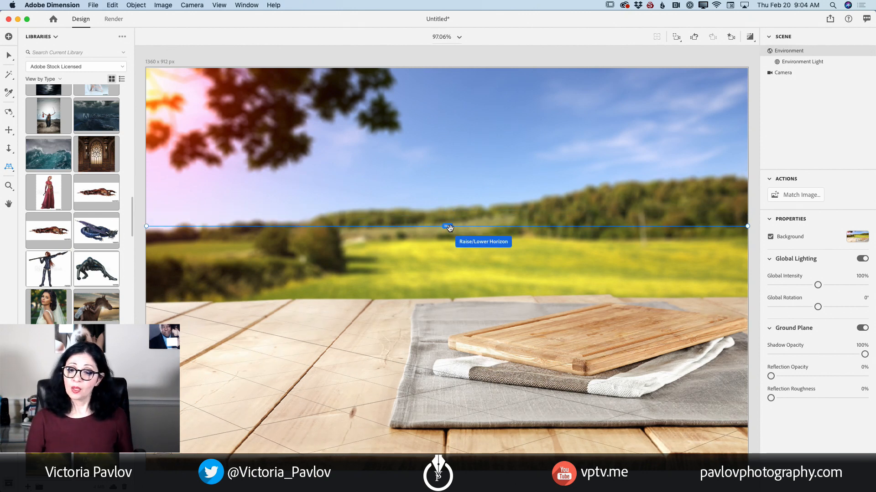
Return to Starter Assets, filter by models and add the Coffee Cup to the scene
click(40, 38)
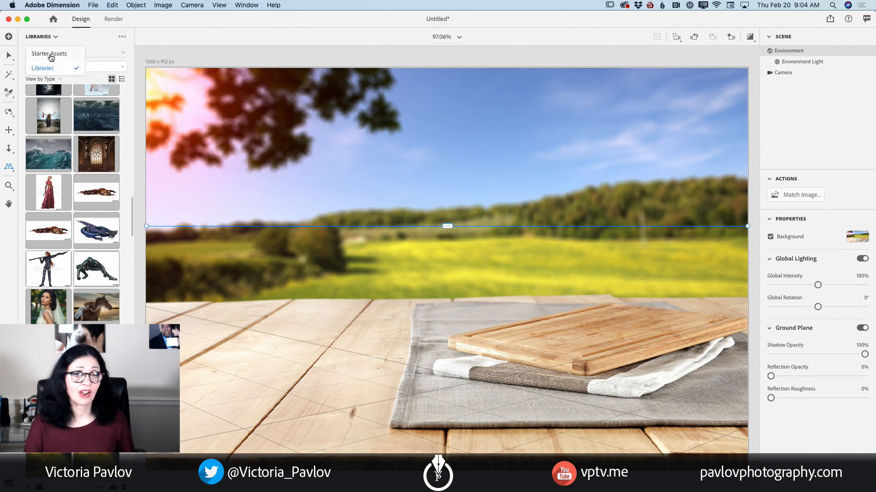
click(50, 54)
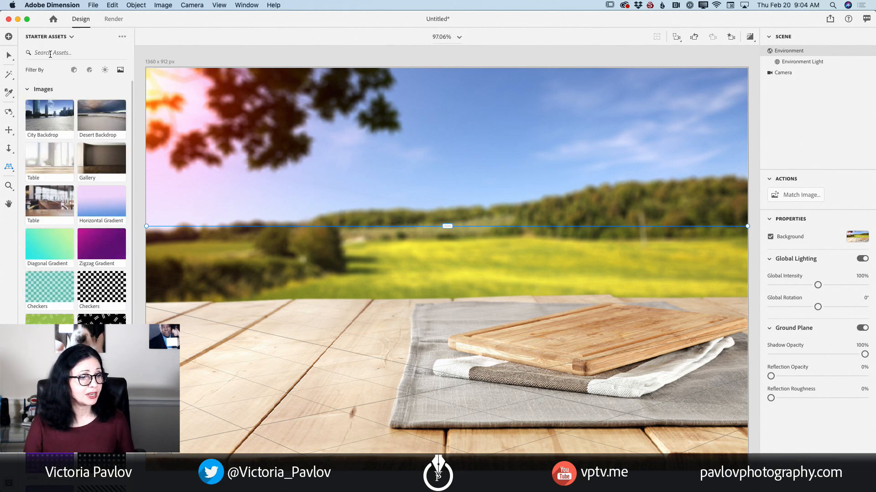
click(74, 70)
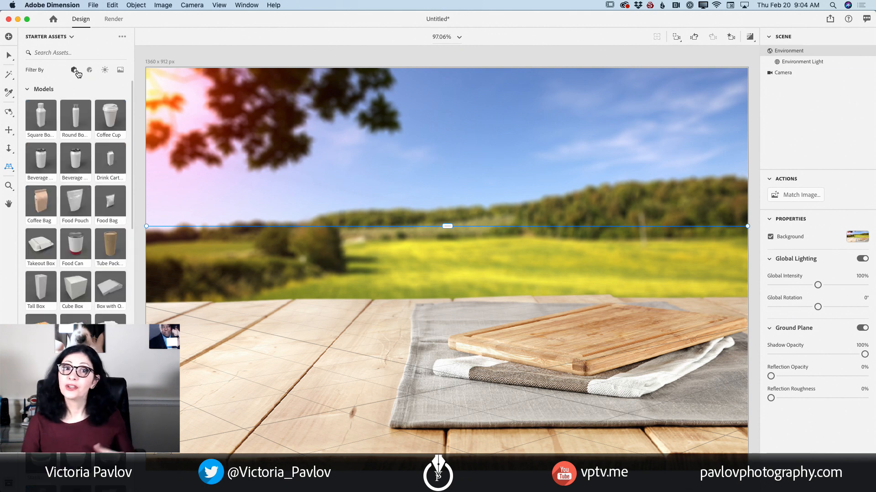
click(106, 117)
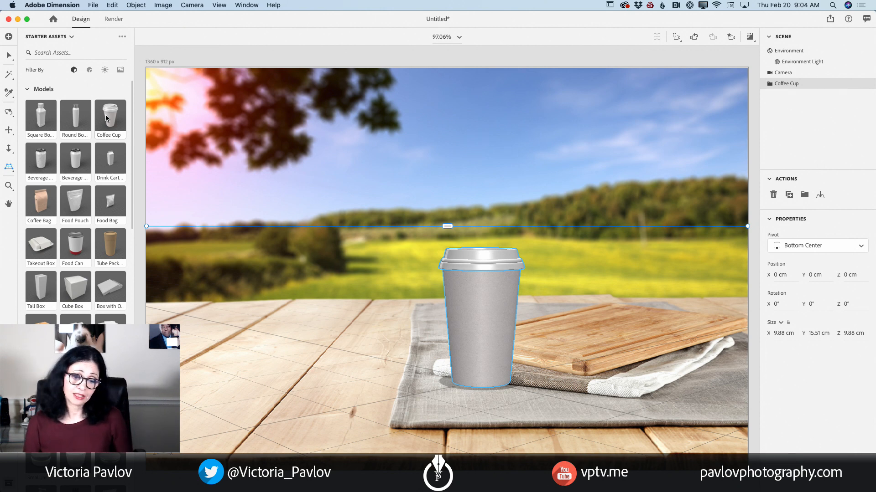
Move the coffee cup along Z to about 20.7 cm and scale it up proportionally to about 13.32 × 20.91 × 13.32 cm
click(9, 56)
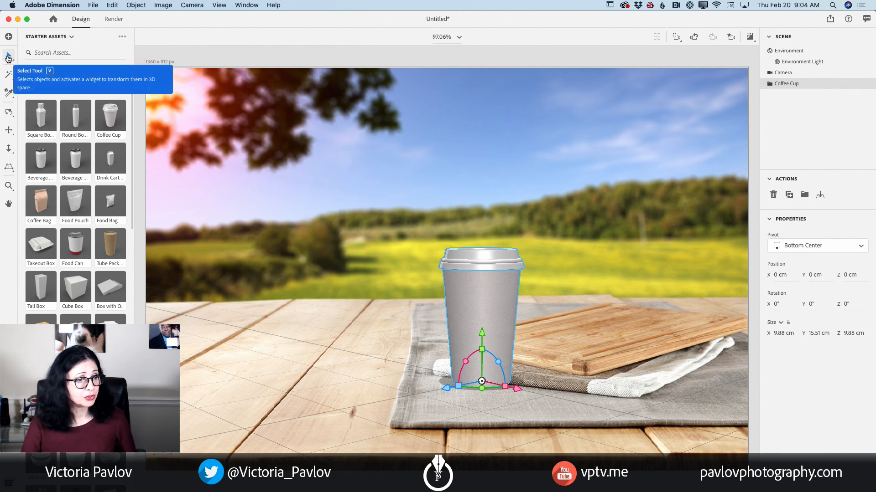
drag(445, 387, 278, 387)
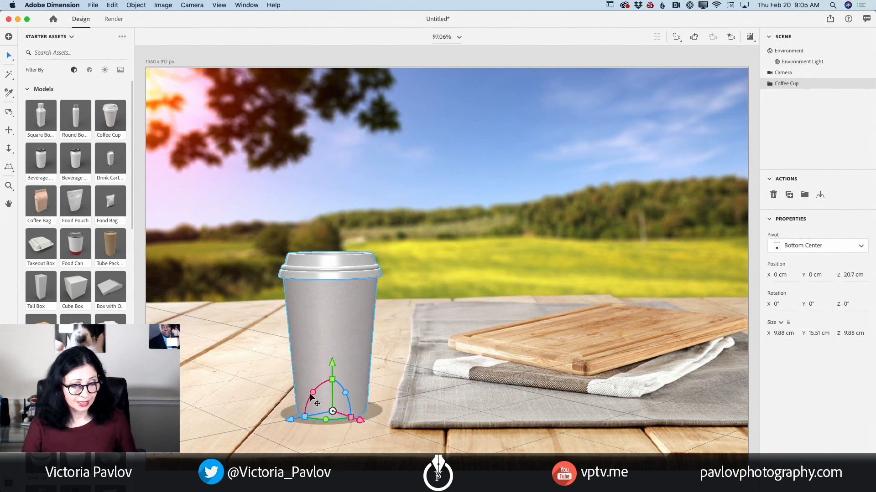
mouse_move(333, 379)
mouse_down()
mouse_move(331, 357)
mouse_move(333, 372)
mouse_up()
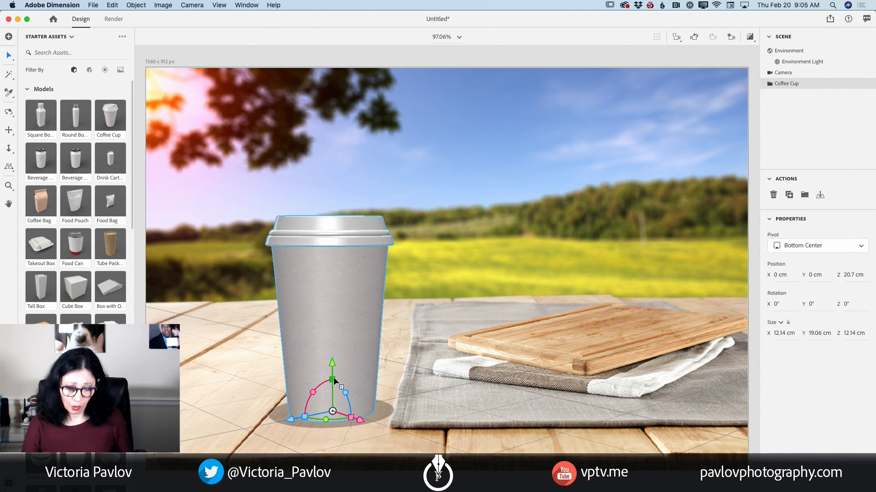
drag(334, 378, 331, 375)
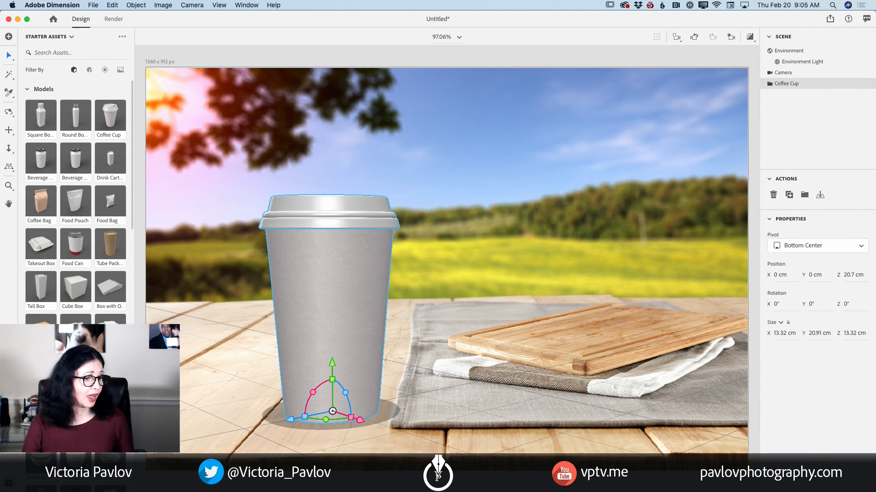
Add the Takeout Box model, position it on the cutting board at about X -16.2, Z -44.1 cm and rotate it about -113° around Y
click(43, 250)
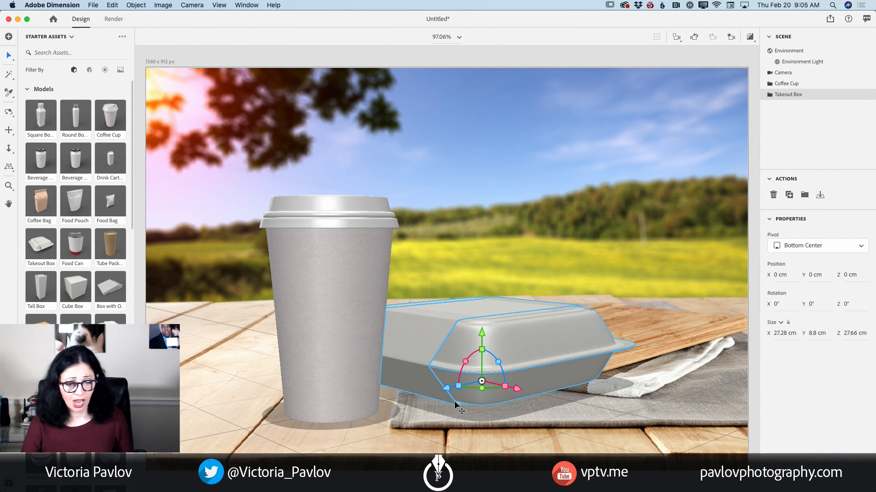
drag(446, 388, 599, 338)
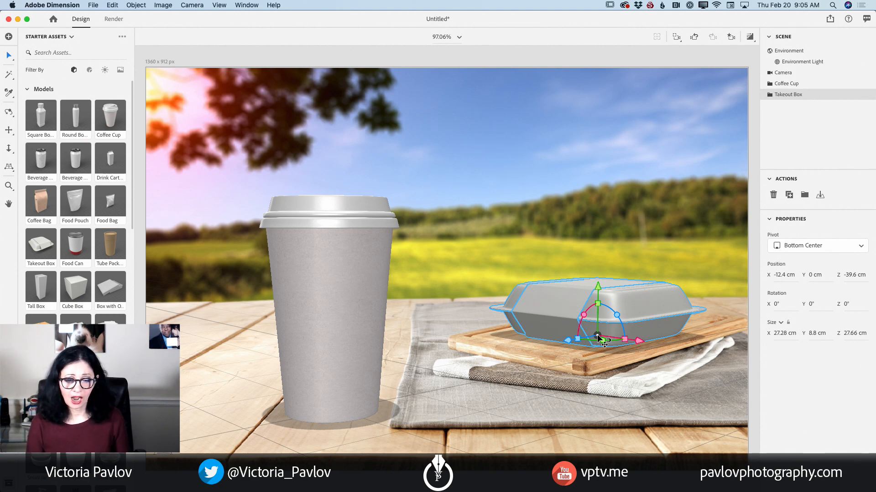
drag(603, 340, 448, 324)
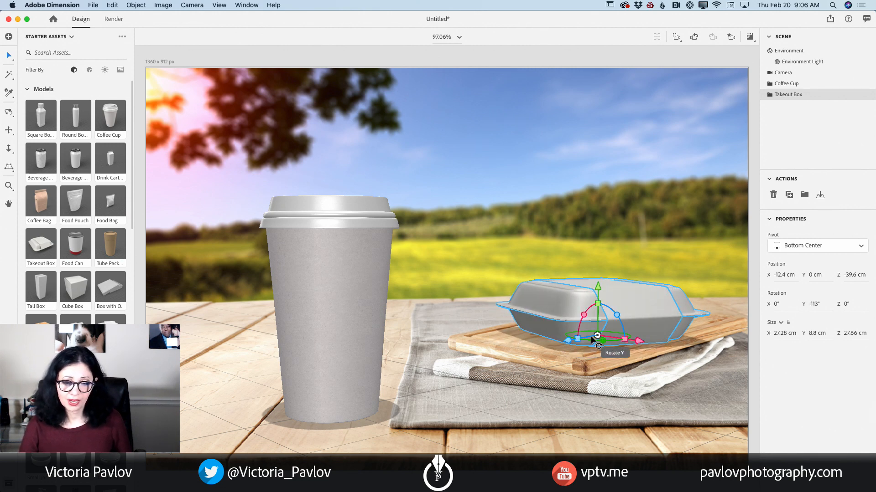
drag(597, 336, 593, 335)
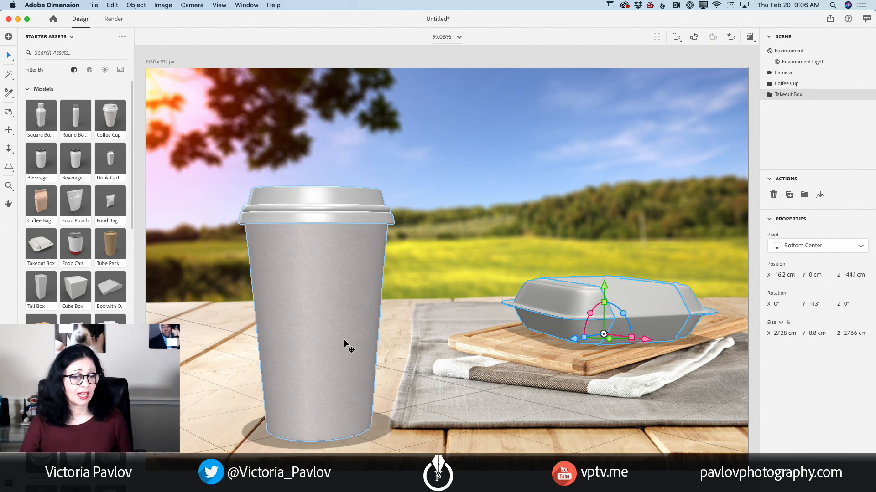
Expand the Coffee Cup group, select its Cup part and filter the starter assets to show materials
scroll(344, 339, up, 3)
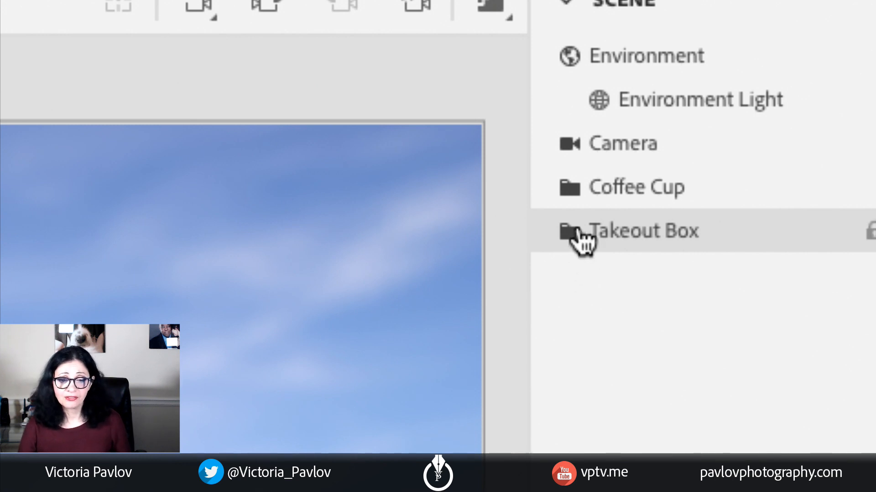
click(575, 192)
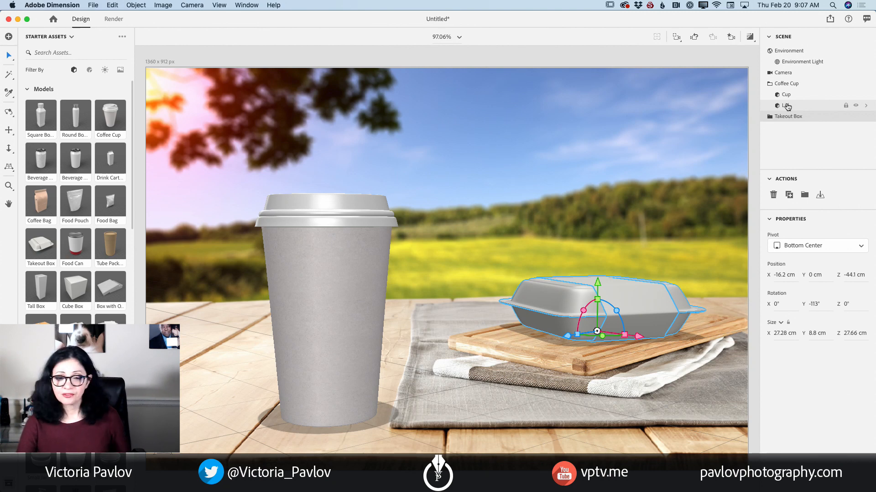
click(786, 96)
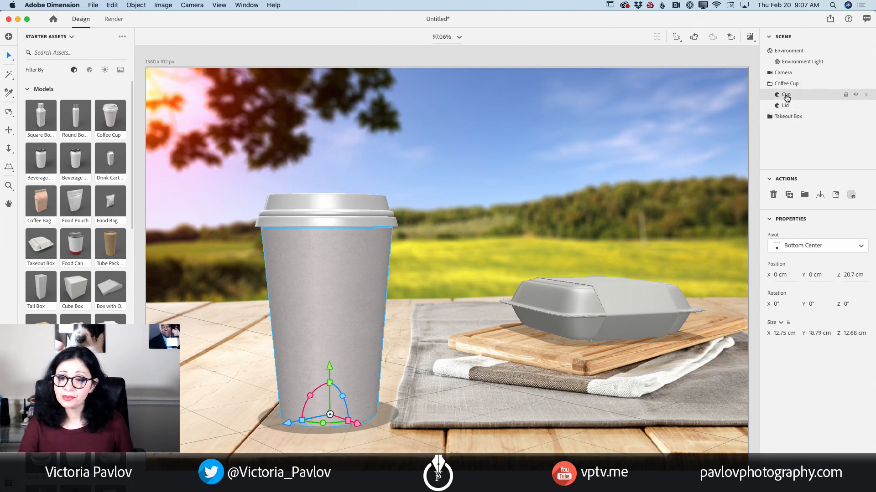
click(90, 70)
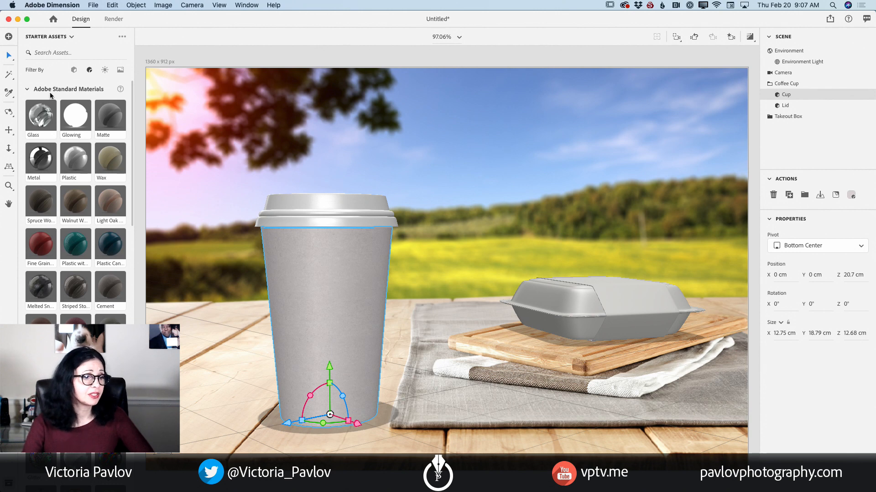
Find the Striped Fabric material among the Substance Materials and apply it to the cup
scroll(89, 200, down, 5)
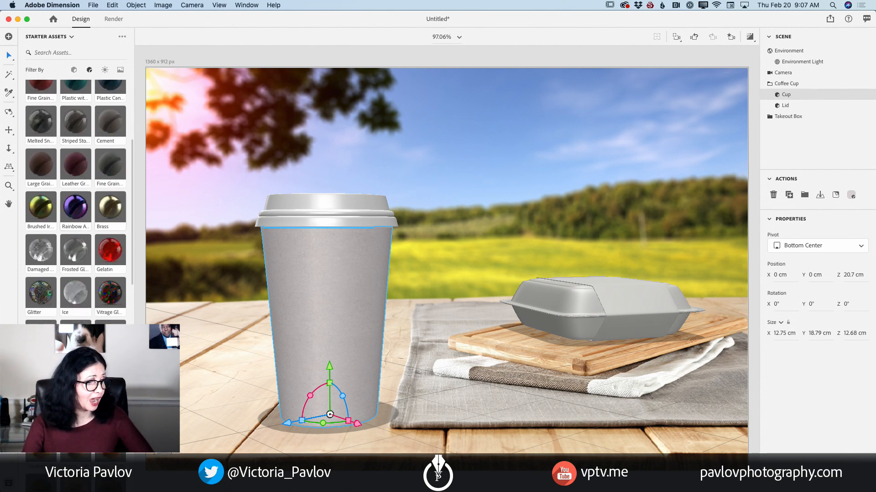
scroll(111, 264, up, 2)
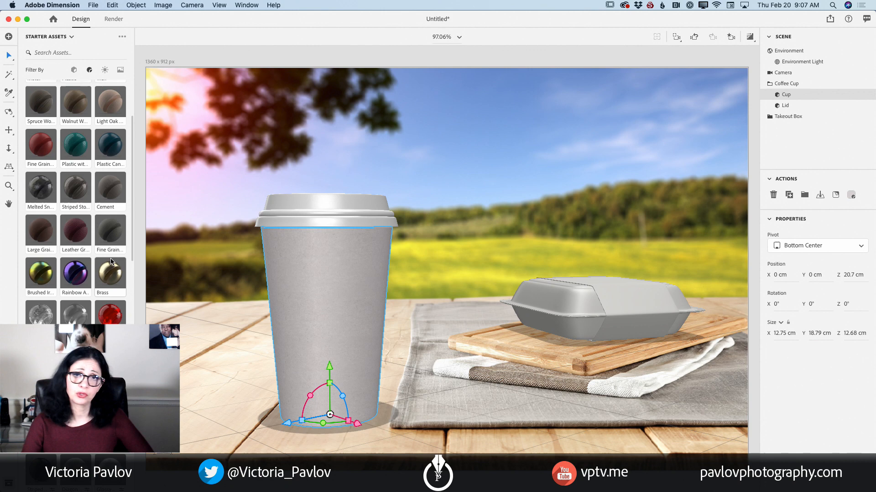
scroll(110, 262, up, 3)
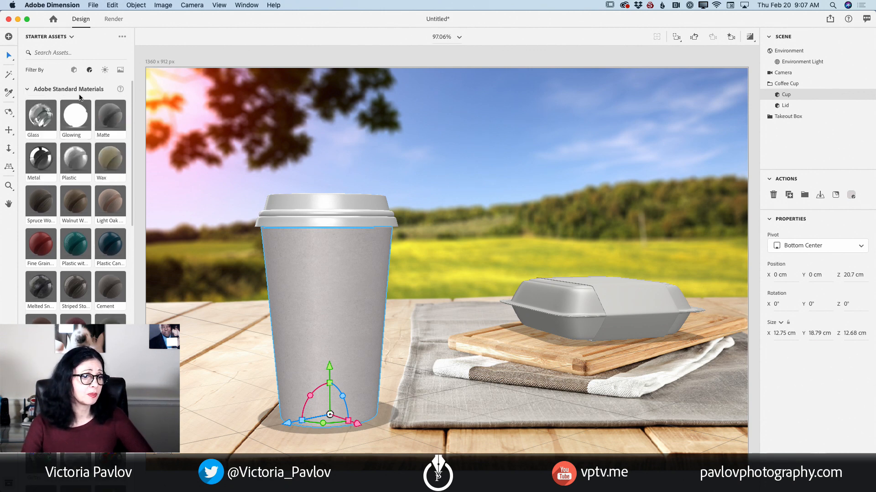
scroll(79, 224, down, 2)
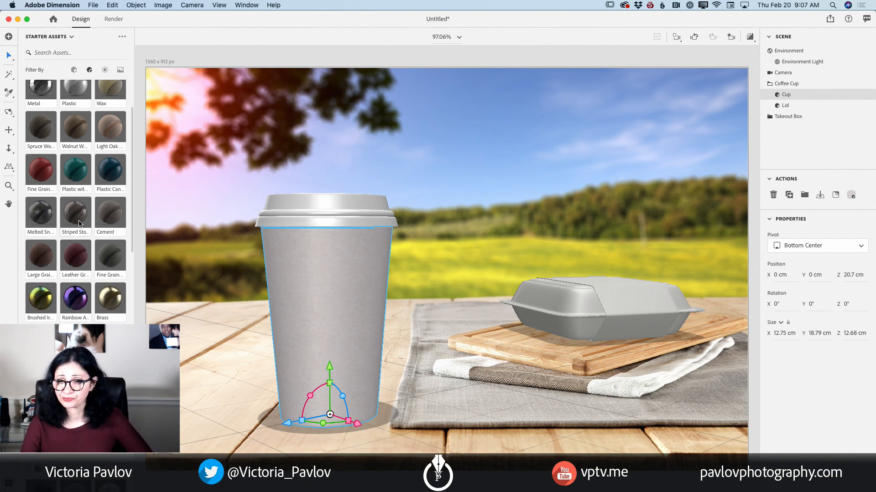
scroll(78, 224, down, 5)
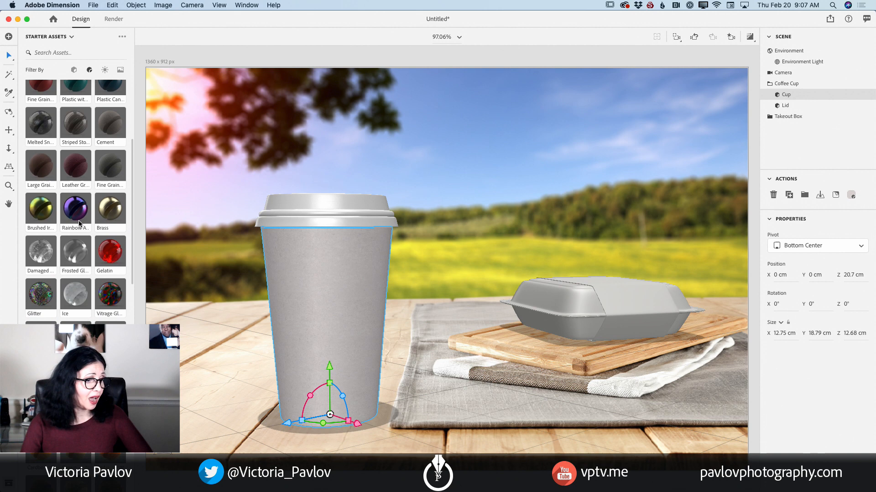
scroll(71, 241, down, 2)
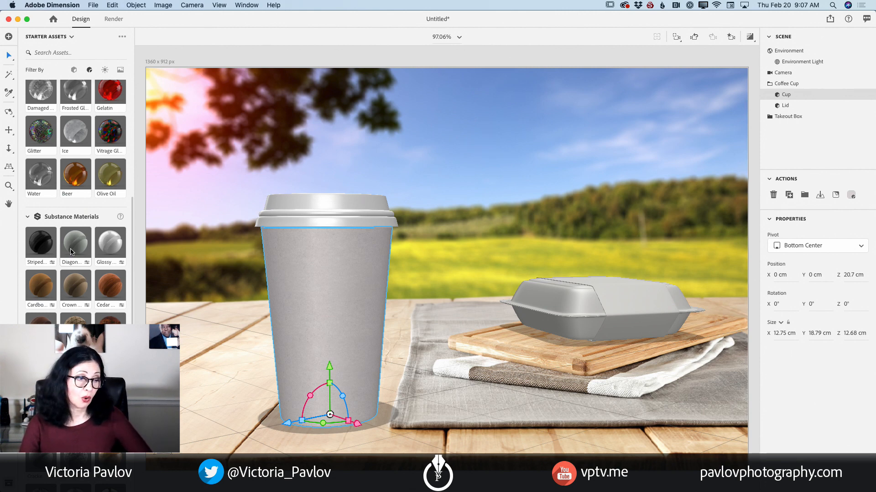
scroll(71, 251, down, 3)
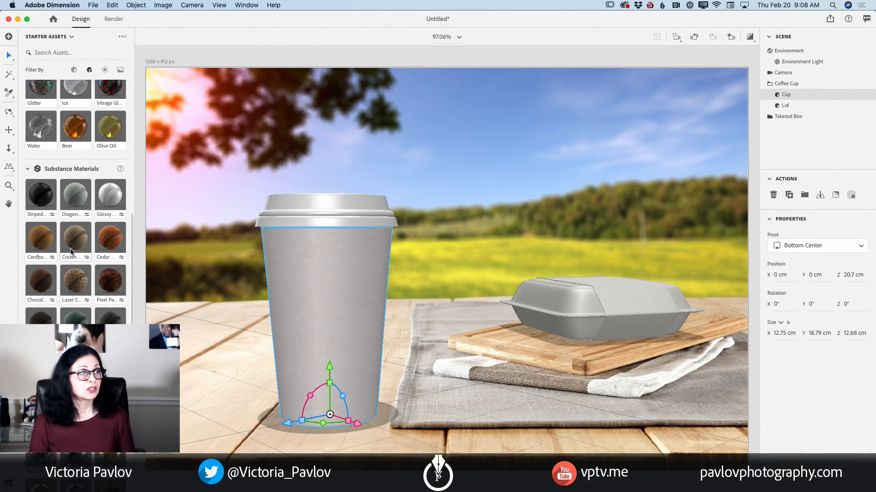
scroll(70, 248, down, 4)
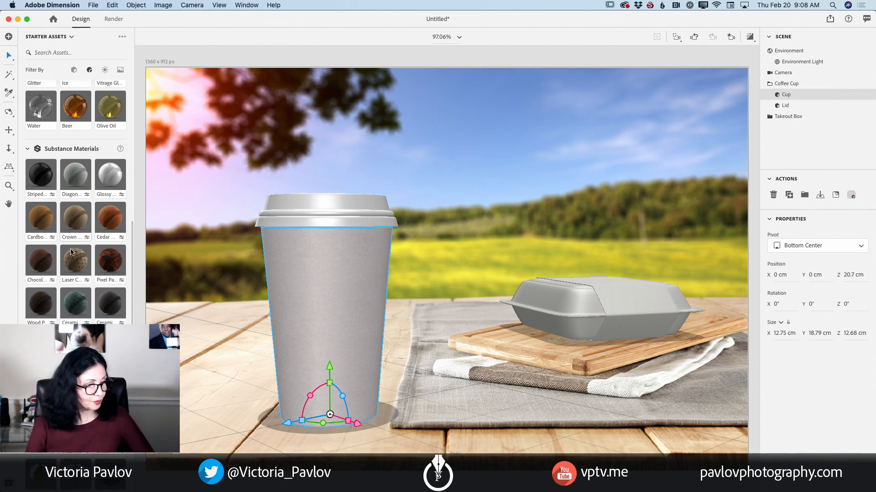
scroll(76, 200, down, 10)
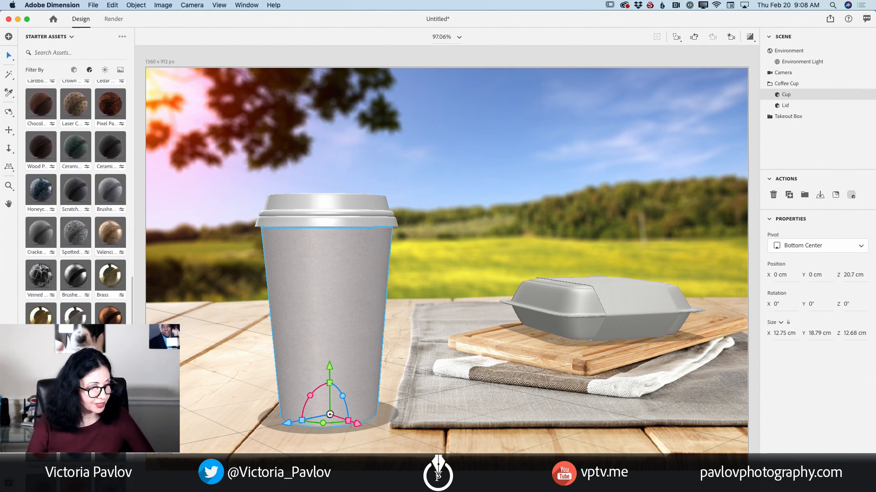
scroll(76, 201, down, 1)
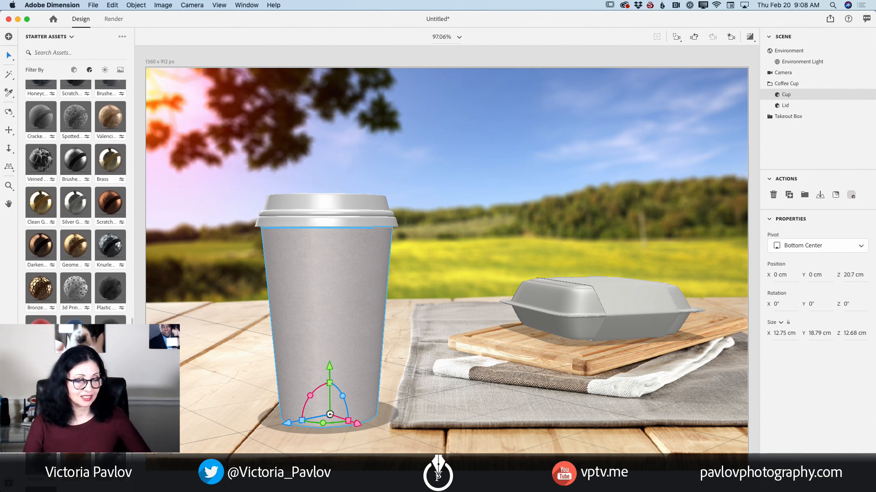
click(76, 374)
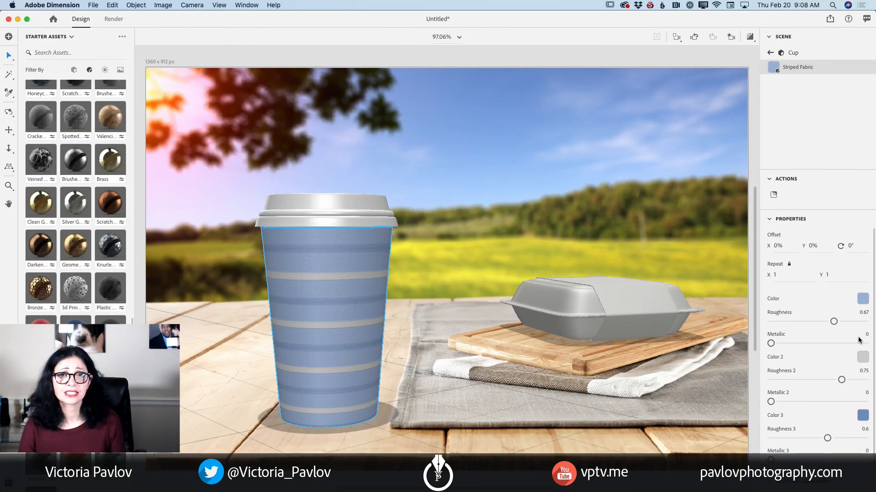
Set the Striped Fabric's first color to golden yellow, RGB 250, 208, 0, with roughness 0.64 and metallic 0.3
click(862, 299)
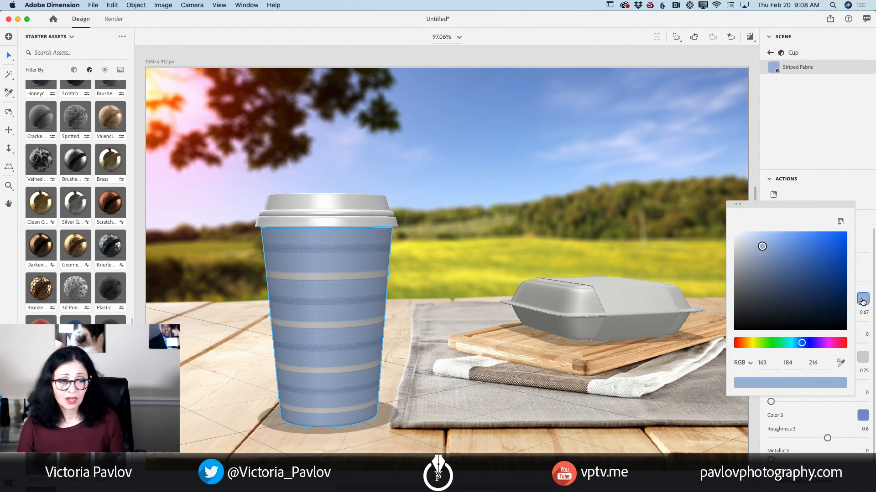
click(751, 343)
click(819, 239)
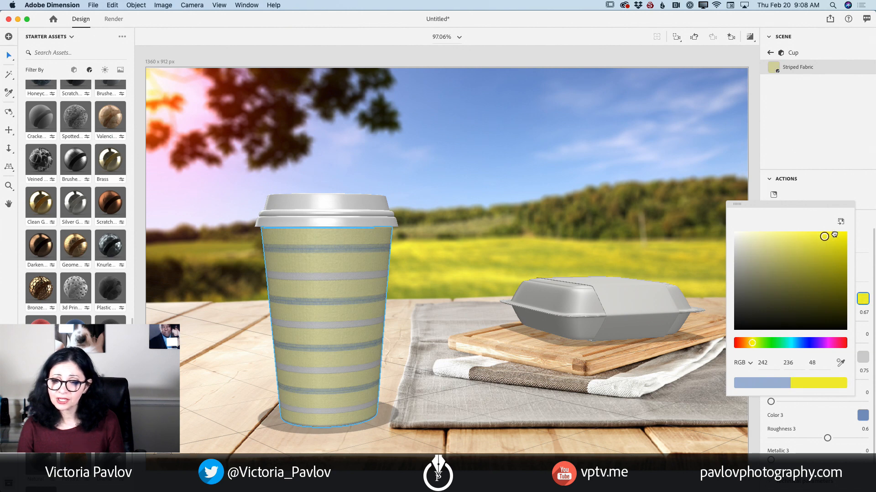
click(833, 239)
click(863, 298)
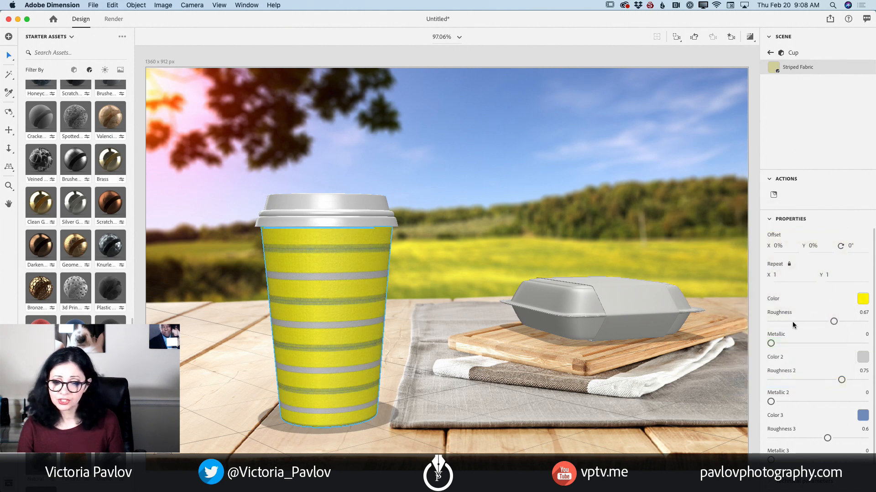
click(863, 299)
drag(752, 338, 749, 337)
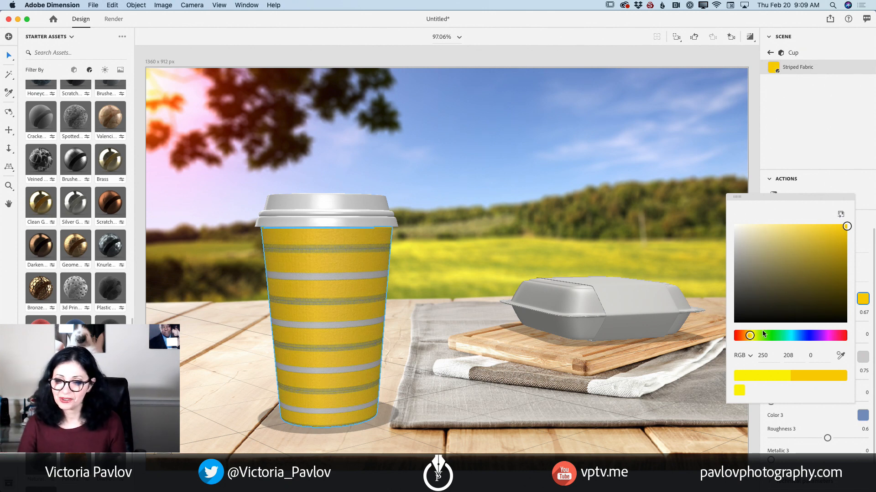
click(858, 262)
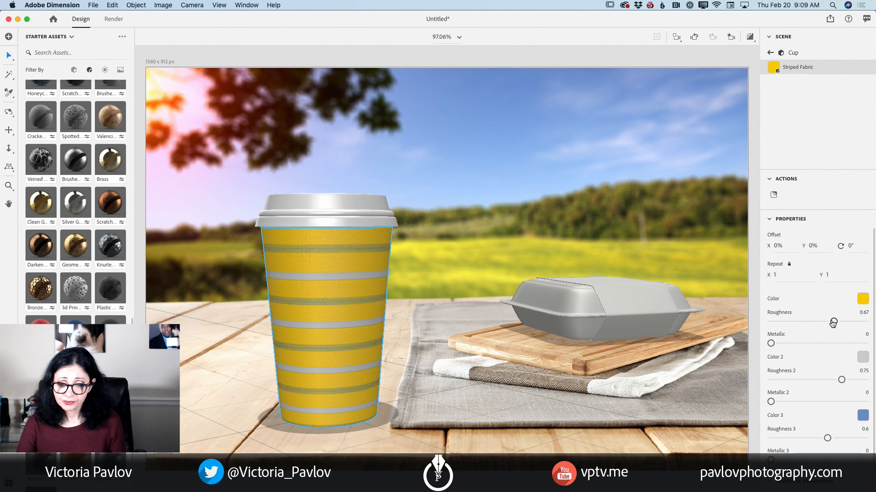
mouse_move(833, 323)
mouse_down()
mouse_move(849, 322)
mouse_move(801, 322)
mouse_move(830, 322)
mouse_up()
drag(771, 344, 799, 343)
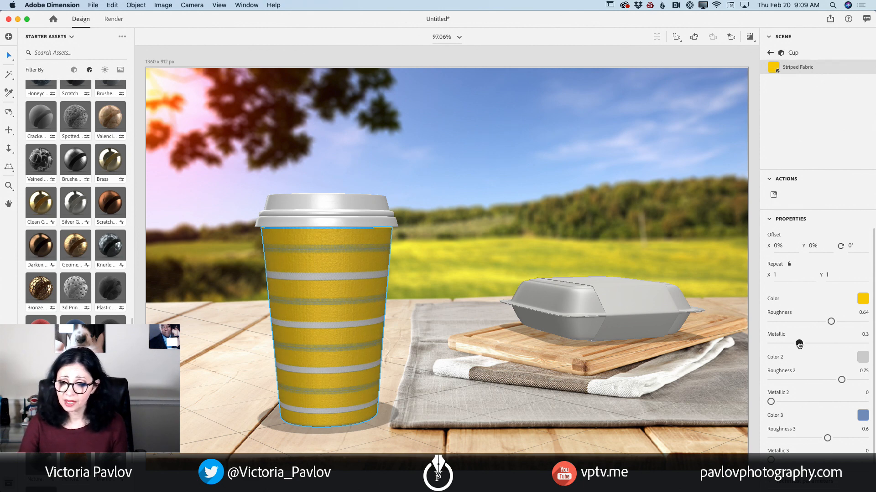
Set the Striped Fabric's Color 2 to black and its Color 3 to red, RGB 255, 0, 47
click(862, 358)
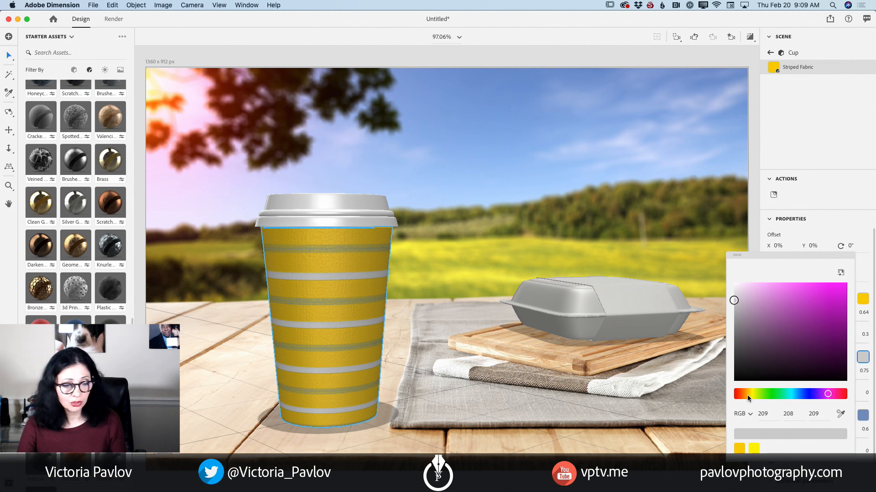
click(739, 378)
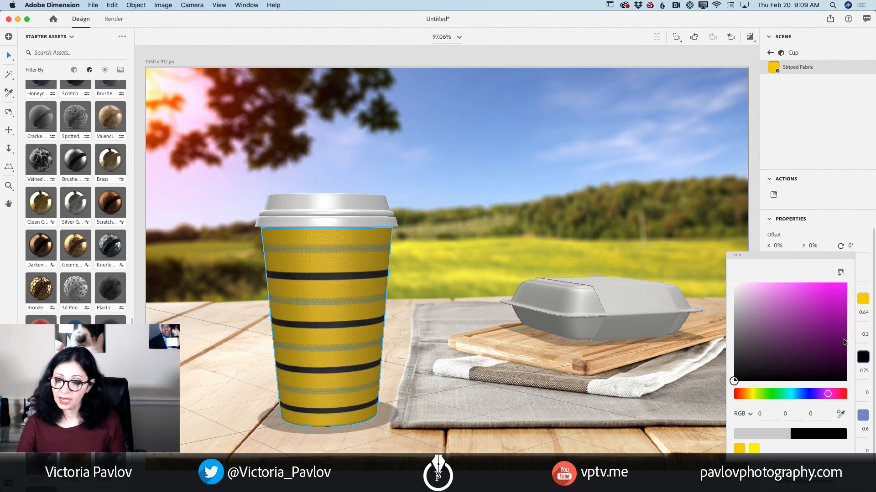
click(862, 333)
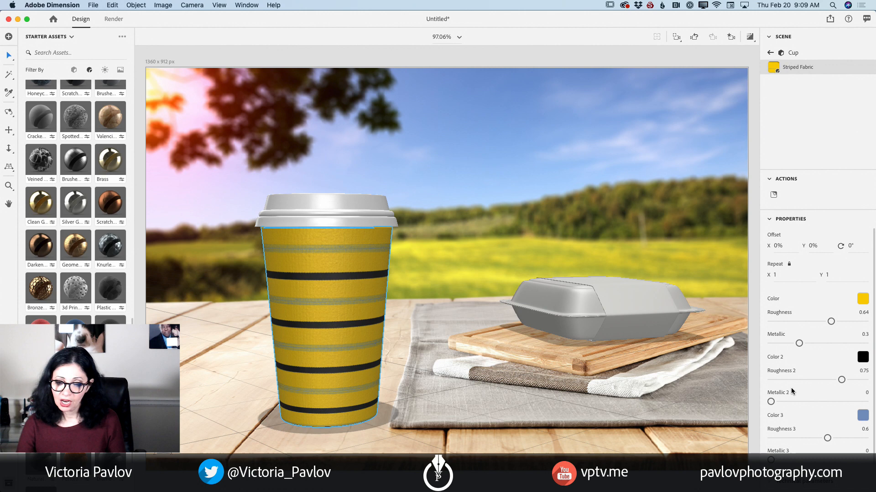
scroll(804, 391, down, 2)
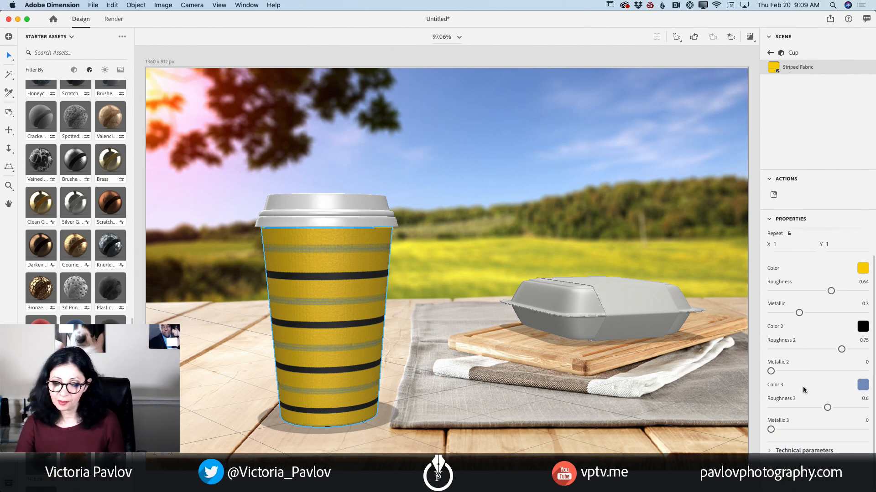
click(865, 387)
click(846, 423)
click(847, 312)
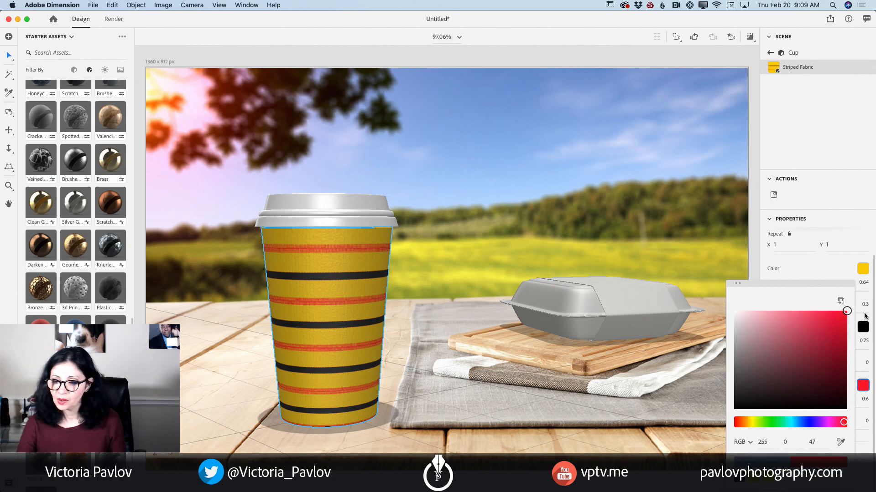
click(866, 314)
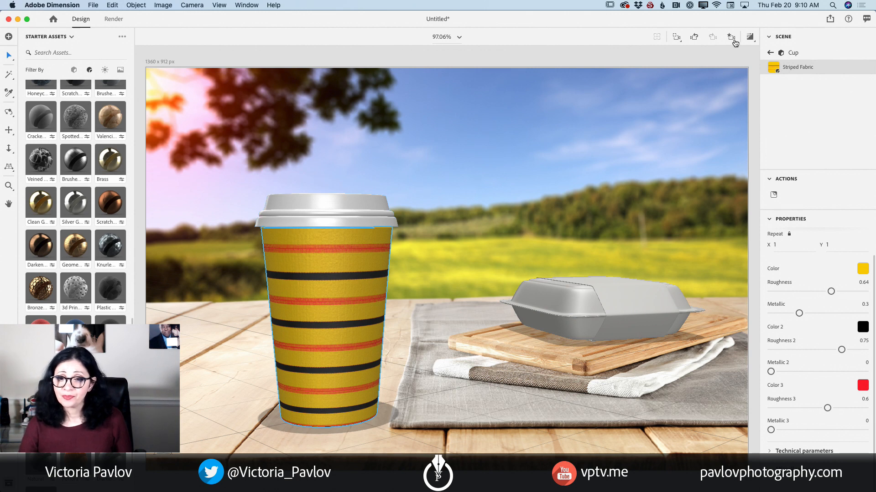
Return to the object list, move the lid off the cup to about Y 5.2, Z 27.9 cm and tilt it about 52° around X
click(771, 53)
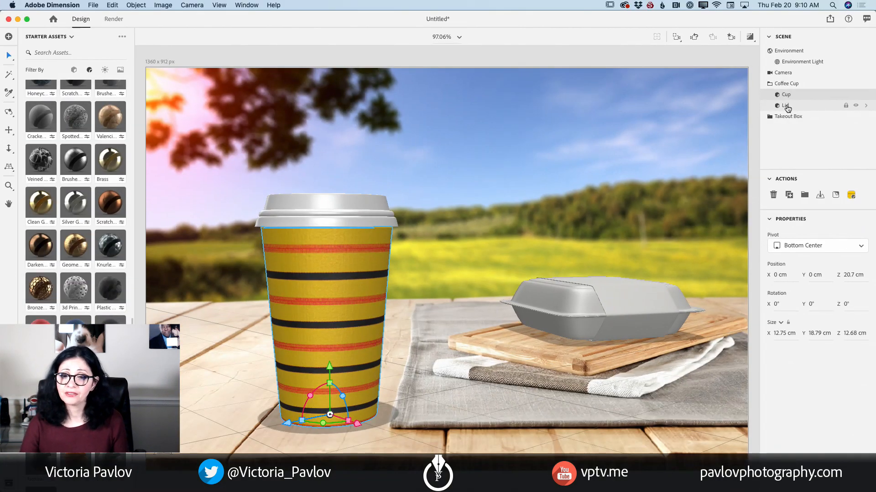
click(639, 104)
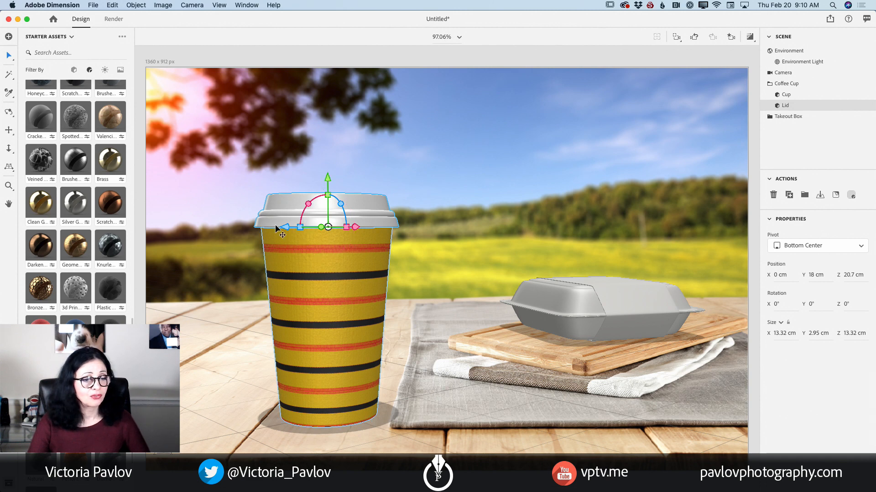
drag(282, 226, 203, 229)
drag(236, 204, 232, 321)
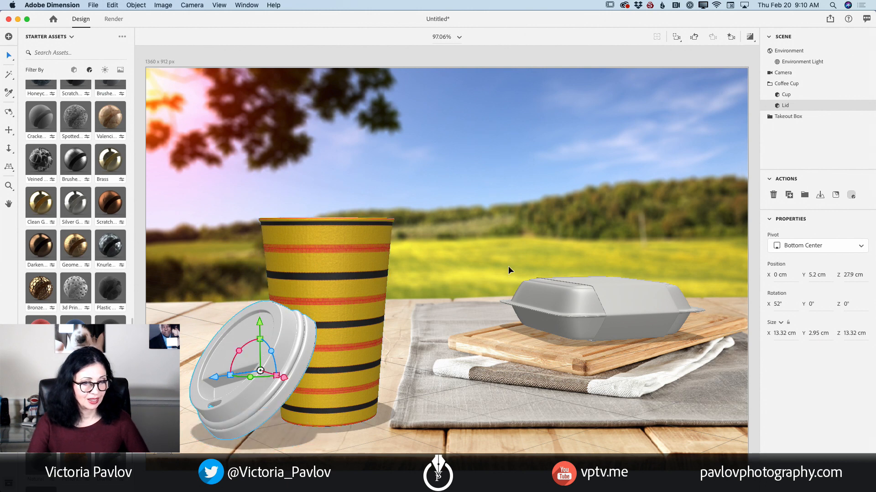
drag(260, 371, 256, 367)
click(112, 5)
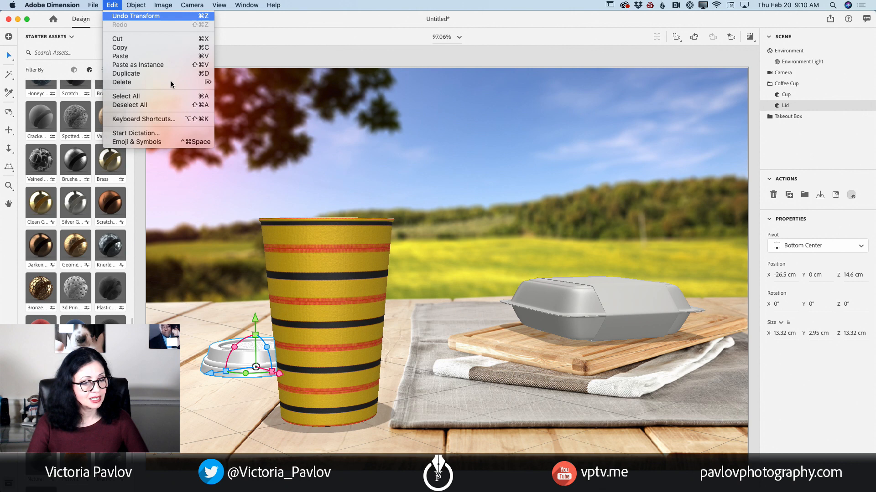
click(120, 17)
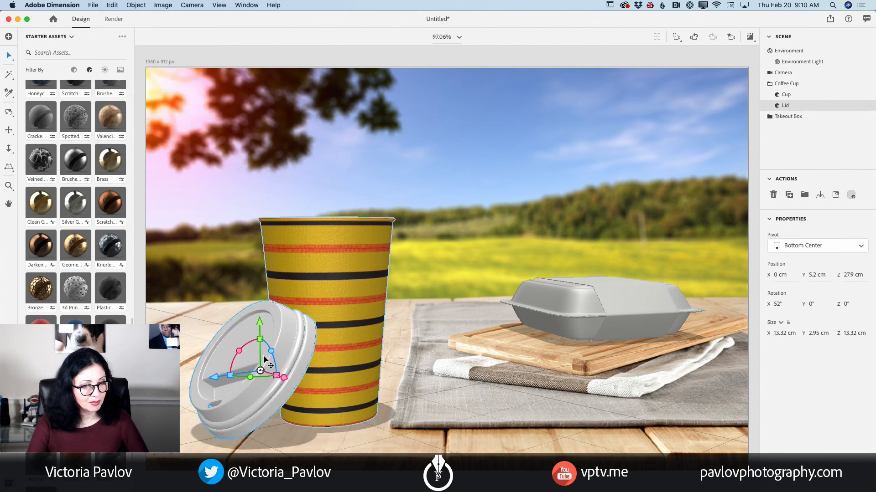
Move the lid away from the cup to about Z 31.1 cm and rotate it to about X 53°, Y -9°, Z 12°
drag(259, 378, 183, 383)
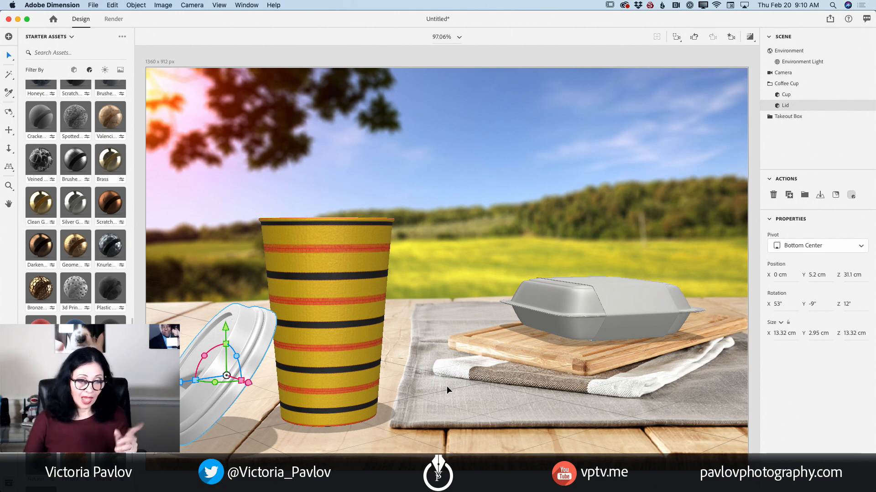
drag(259, 335, 260, 338)
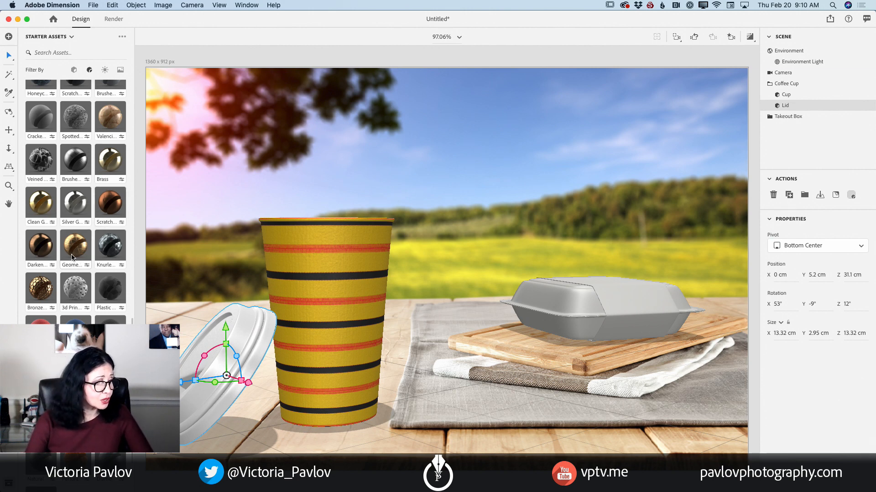
Apply the Plastic Canvas material to the coffee cup's lid and set its base color to solid black, RGB 0, 0, 0
scroll(72, 258, down, 10)
scroll(72, 257, up, 5)
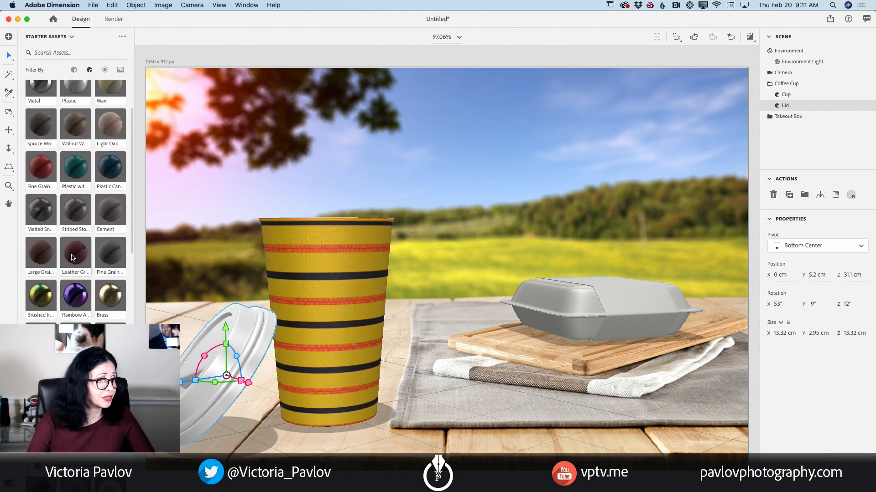
scroll(72, 258, up, 3)
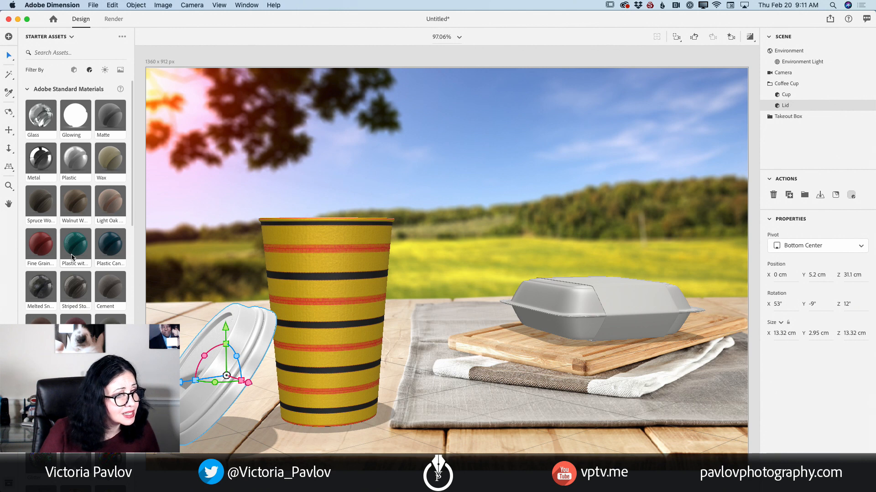
click(117, 250)
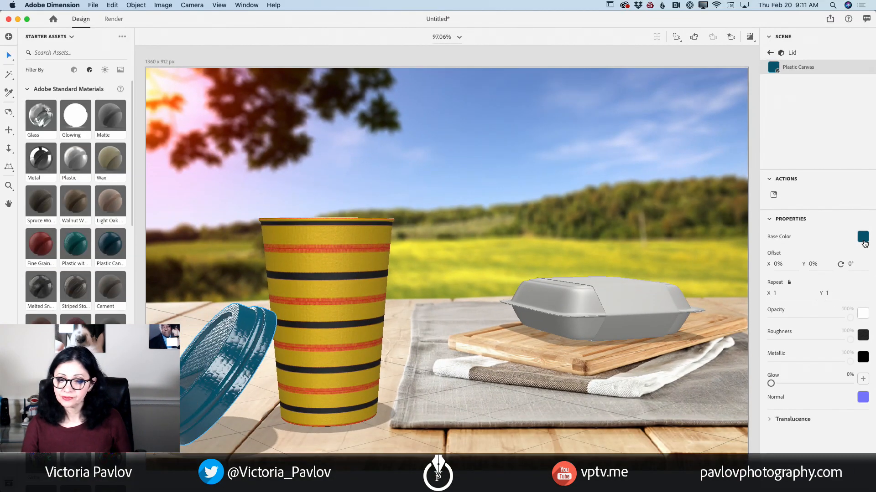
click(857, 228)
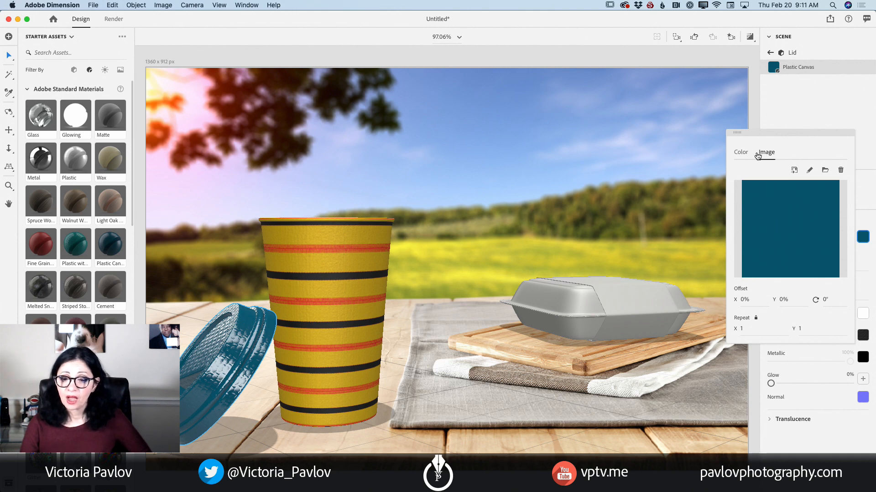
click(741, 153)
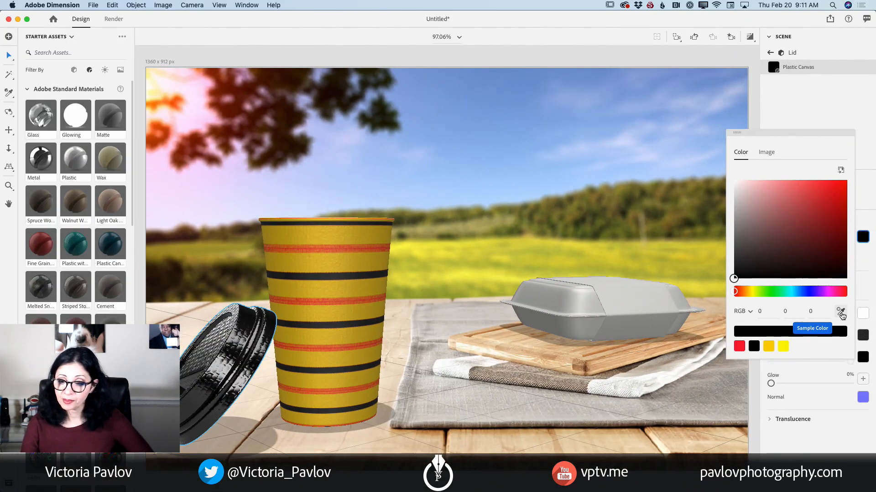
Sample the cup's golden yellow, RGB 222, 187, 51, as the base color of the lid's Plastic Canvas
click(842, 317)
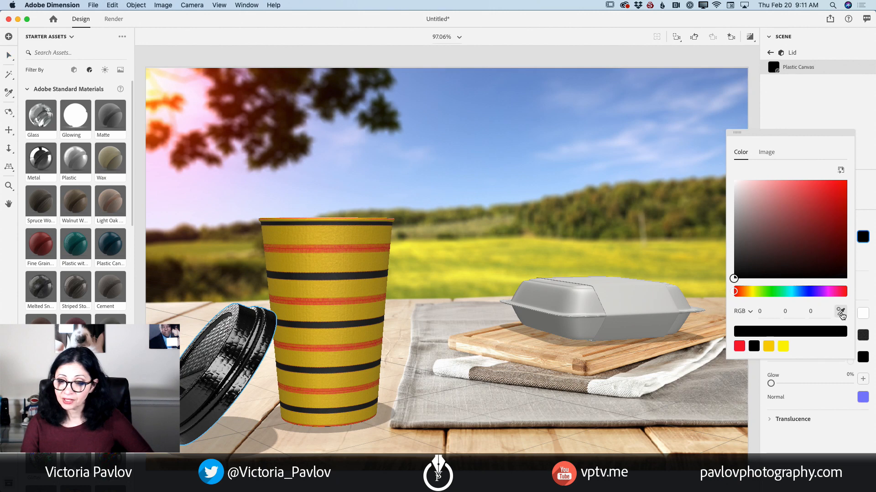
click(332, 312)
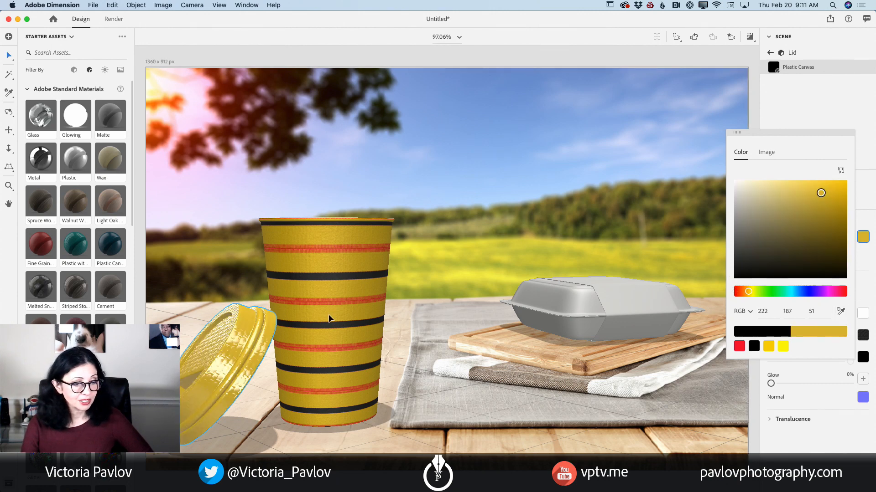
click(838, 422)
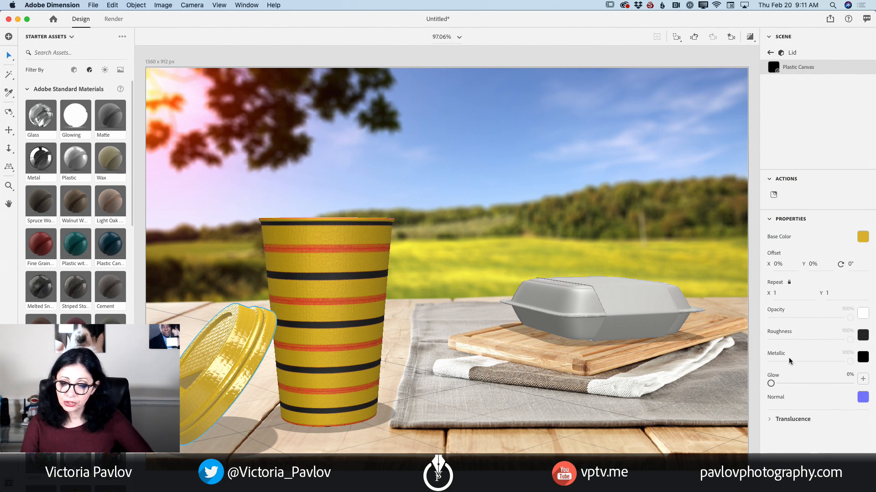
drag(771, 384, 753, 383)
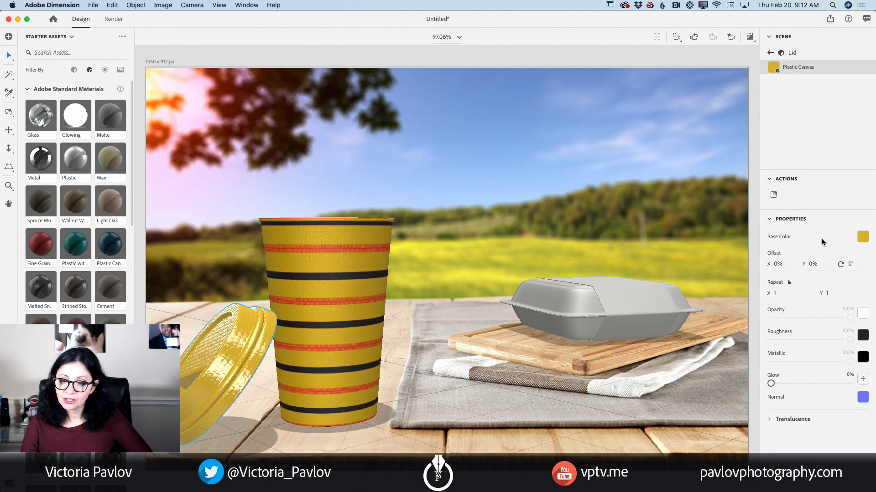
Change the lid's base color back to black and return to the scene's object list
click(863, 240)
drag(761, 266, 734, 269)
click(839, 433)
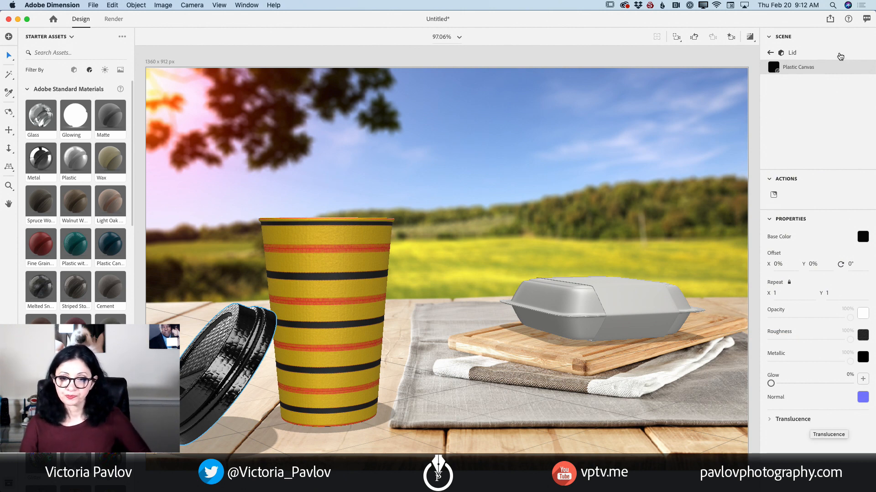
click(772, 53)
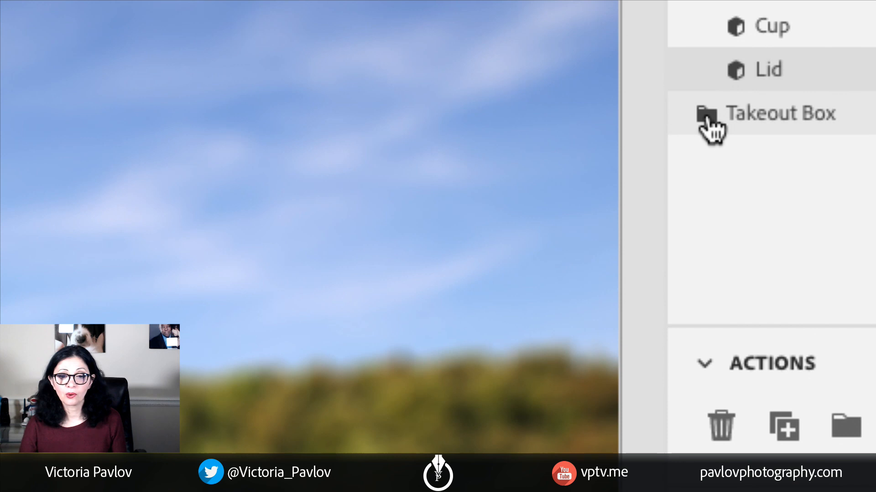
Expand the Takeout Box group, apply the Polyester material to its Bottom Lid and open the material's properties
click(706, 119)
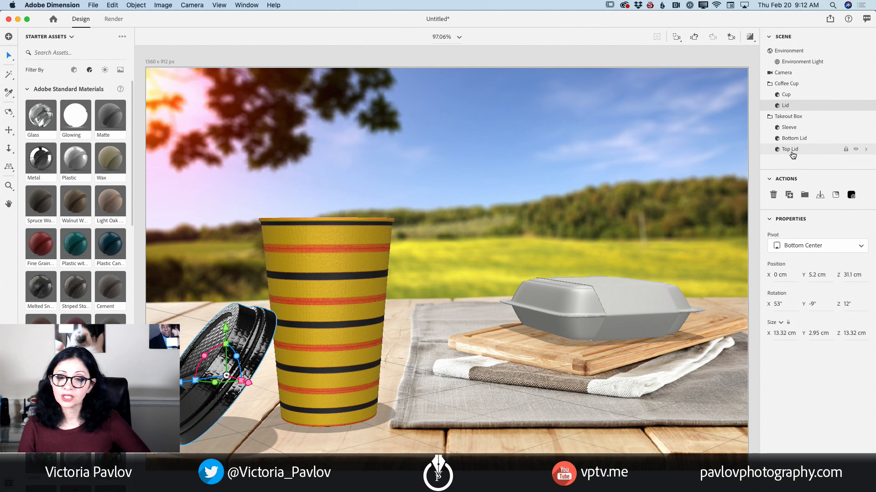
click(795, 140)
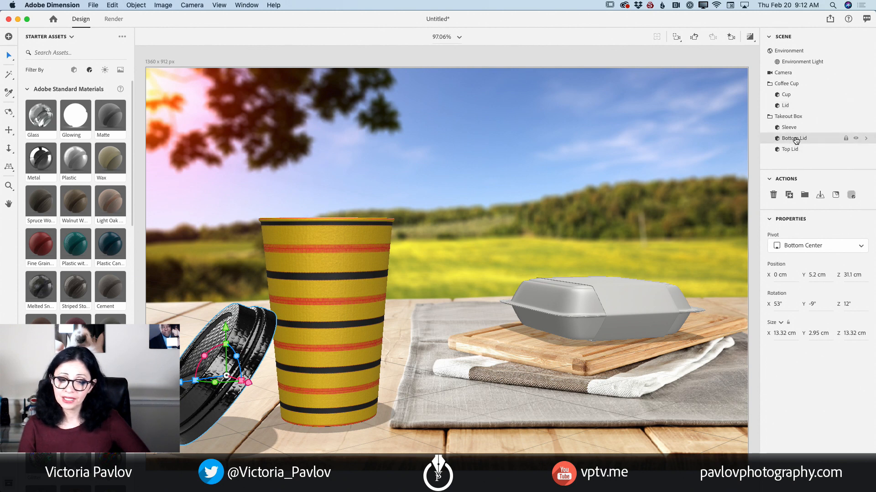
scroll(75, 201, down, 15)
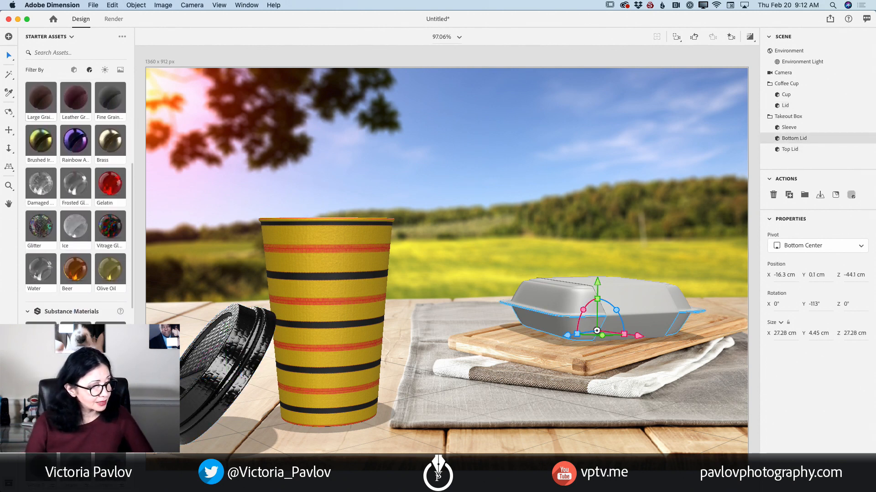
scroll(75, 201, down, 3)
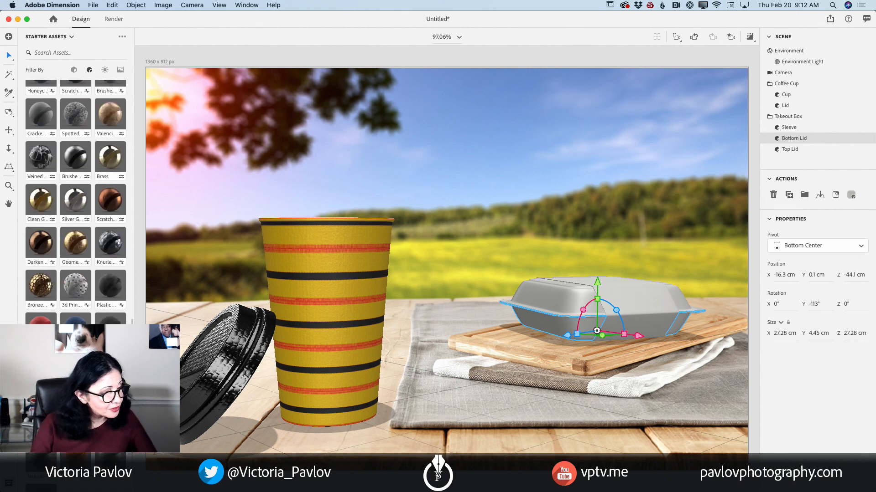
scroll(75, 200, down, 5)
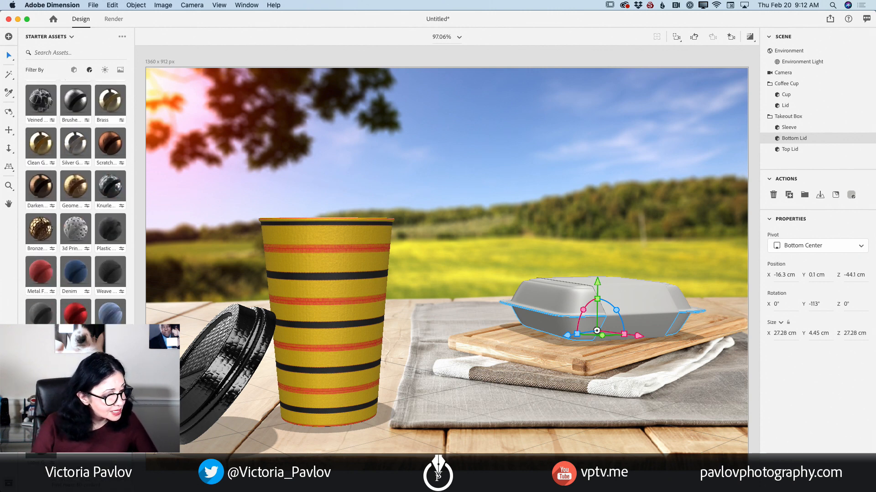
click(41, 442)
click(850, 195)
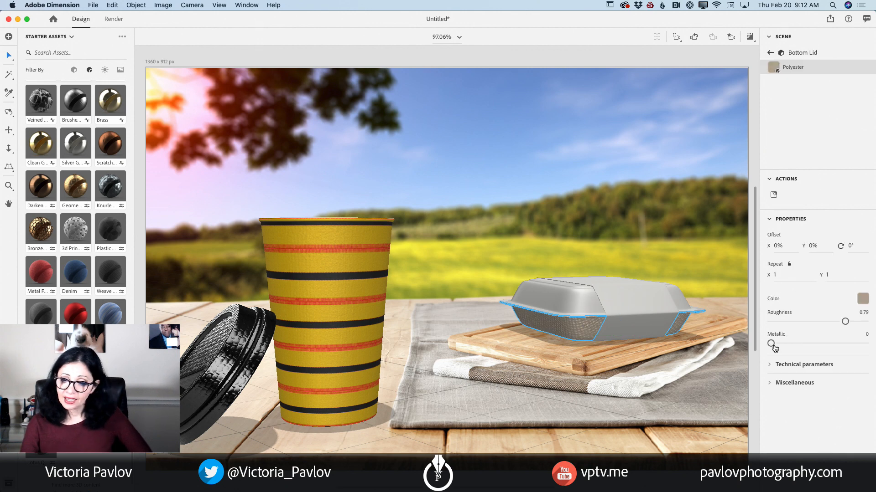
Set the Bottom Lid's Polyester color to bright yellow, RGB 255, 247, 3
click(863, 299)
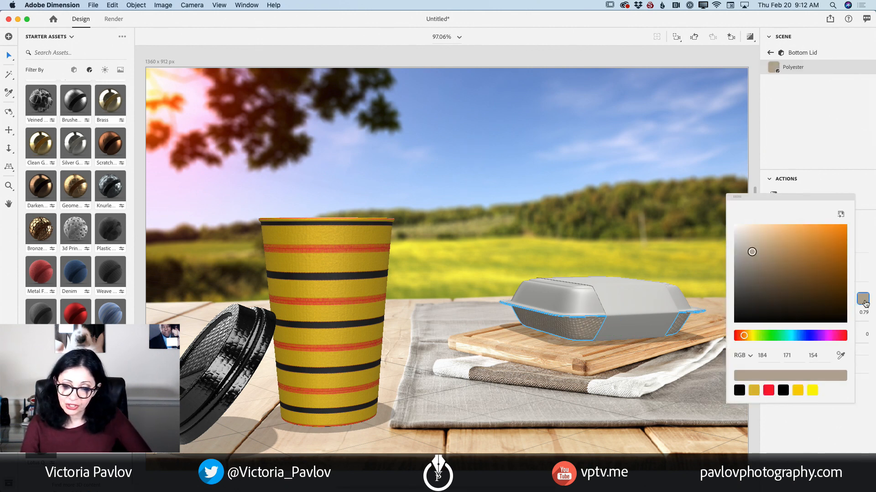
click(751, 335)
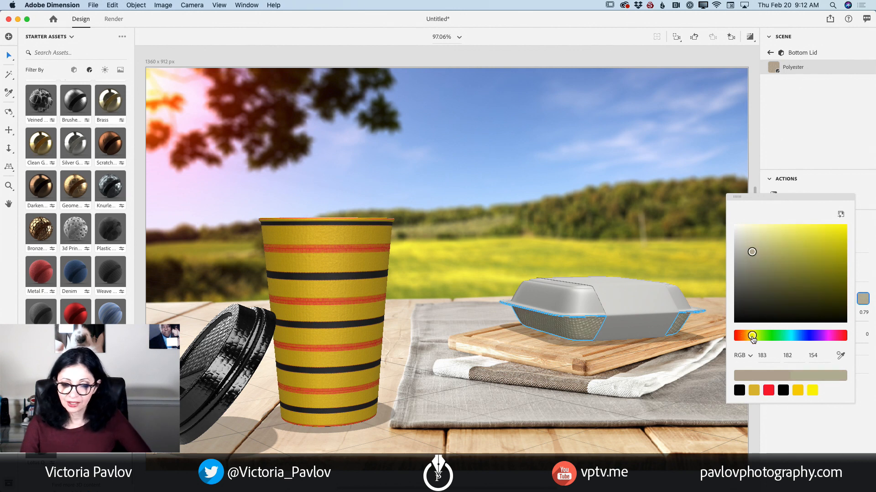
click(839, 233)
drag(839, 234, 845, 223)
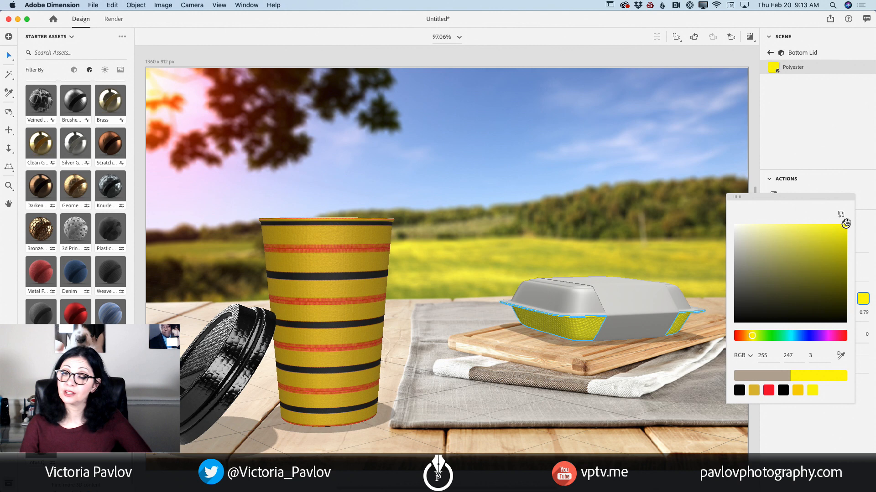
click(857, 422)
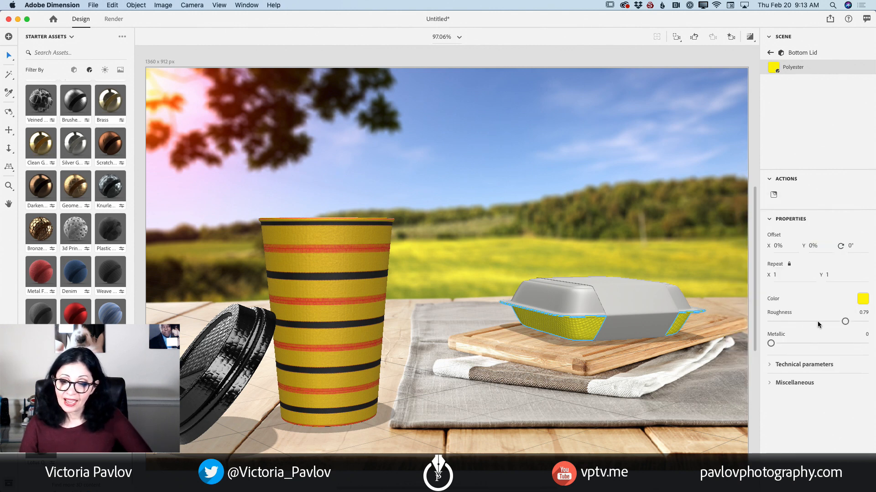
Set the Bottom Lid's Polyester to roughness 0.64 and metallic 0.5, and return to the object list
mouse_move(845, 321)
mouse_down()
mouse_move(797, 321)
mouse_move(863, 322)
mouse_move(830, 322)
mouse_up()
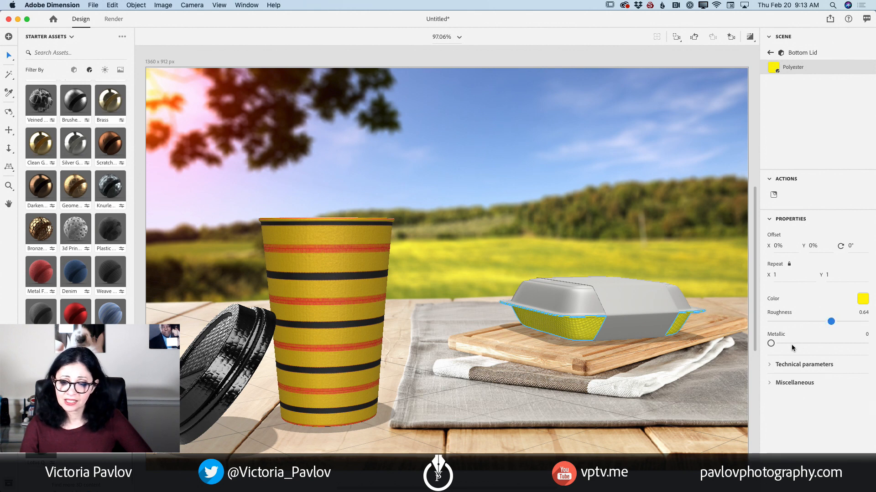
drag(770, 344, 825, 343)
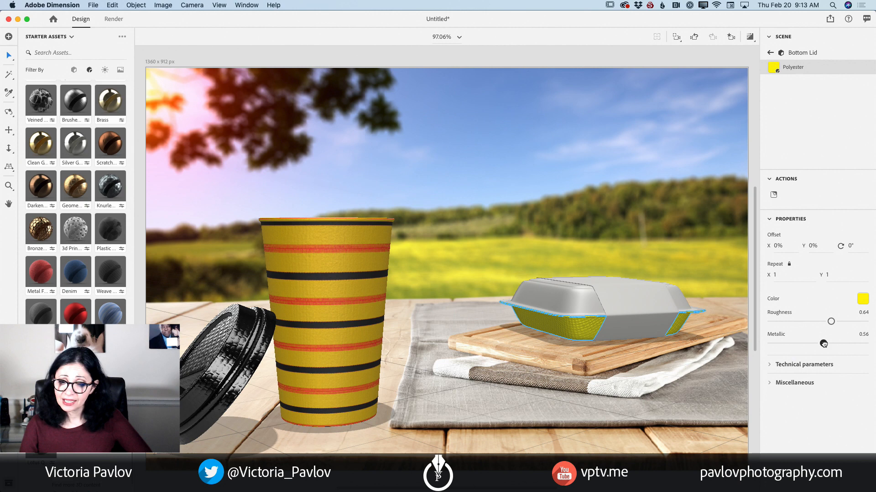
drag(820, 345, 818, 345)
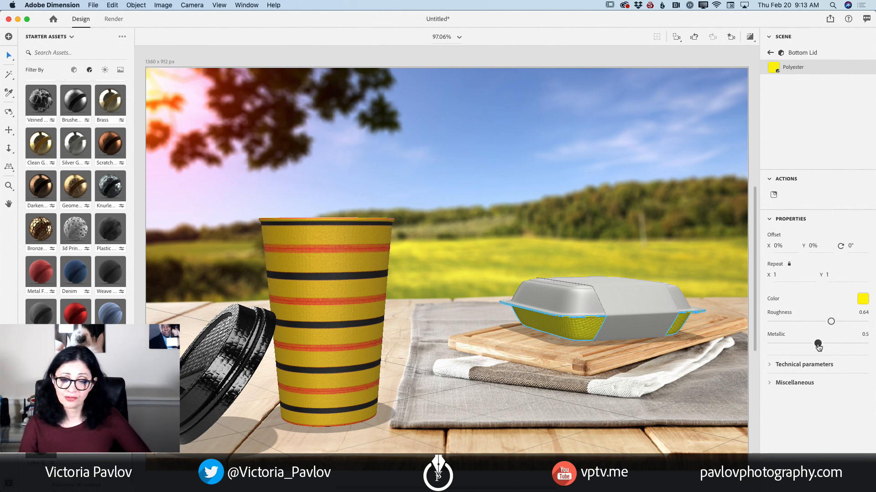
click(768, 54)
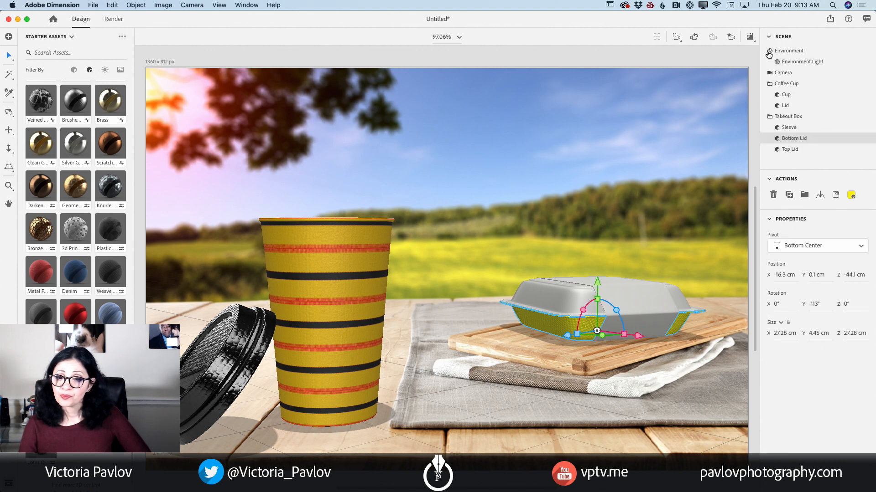
Apply the Polyester material to the takeout box's Top Lid and color it with the saved bright yellow, RGB 255, 247, 3
click(790, 150)
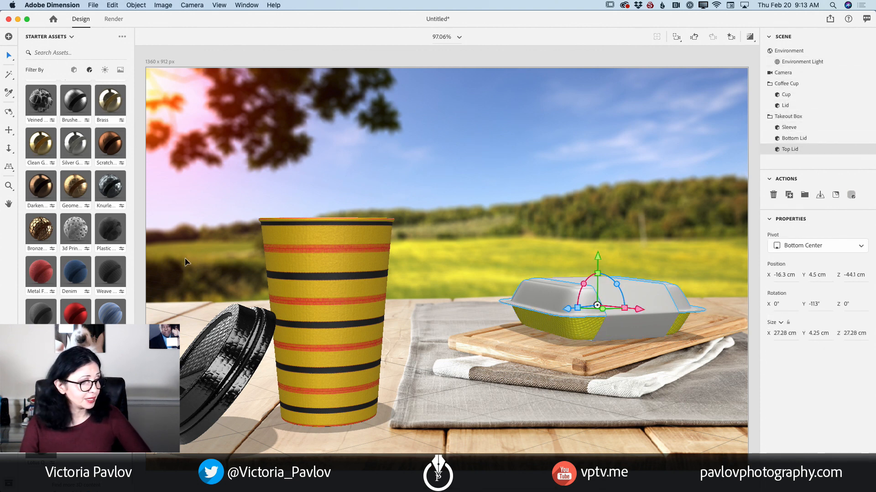
click(75, 358)
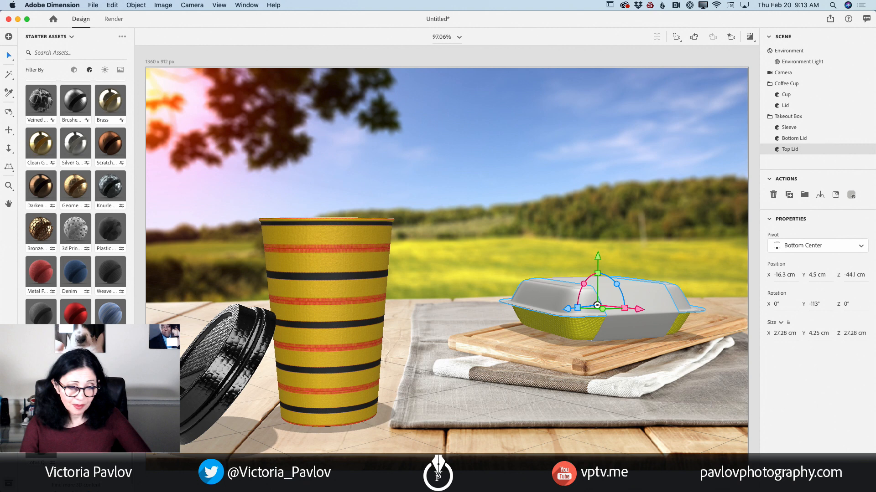
click(862, 298)
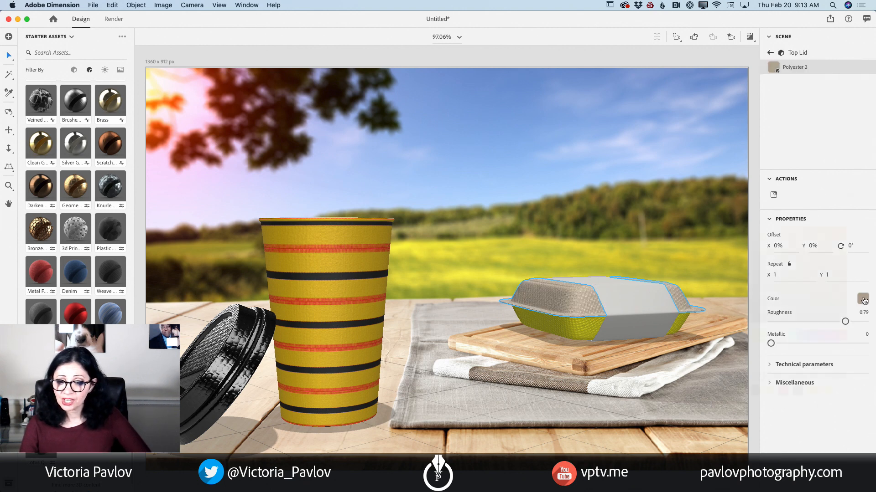
click(739, 391)
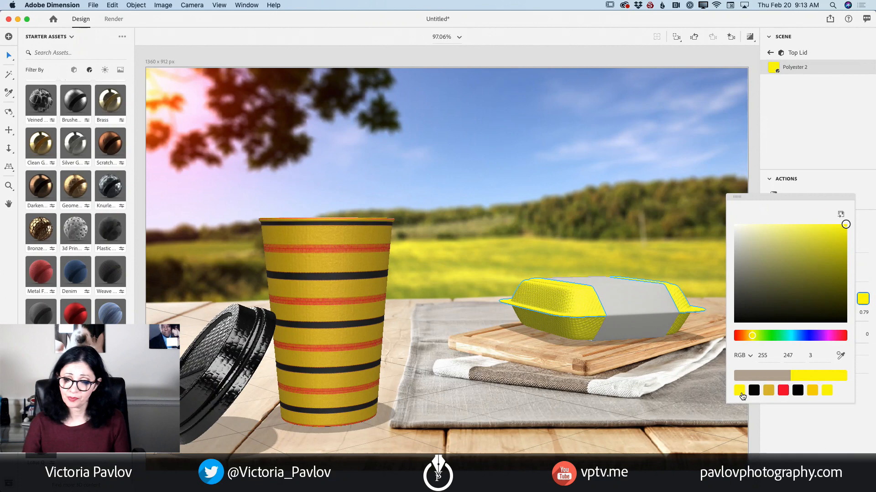
click(791, 431)
Set the Top Lid's Polyester to roughness 0.75 and metallic 0.44, and return to the object list
mouse_move(847, 325)
mouse_down()
mouse_move(792, 323)
mouse_move(842, 325)
mouse_up()
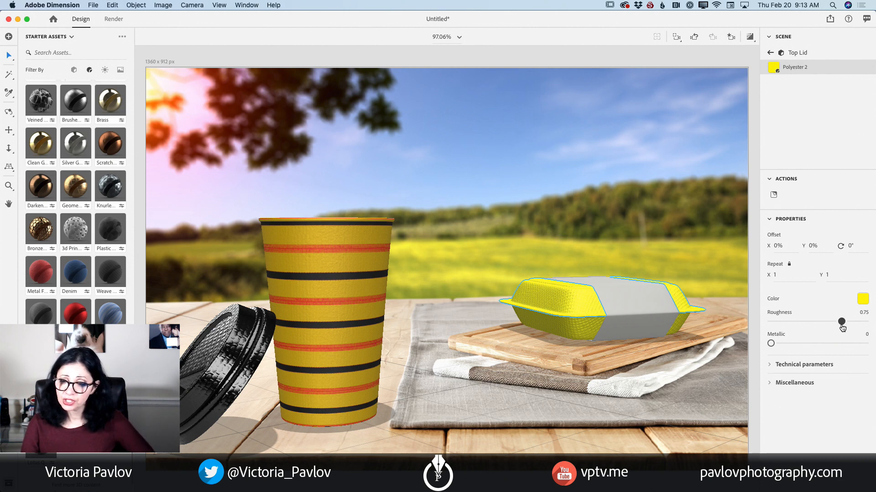
drag(770, 343, 812, 343)
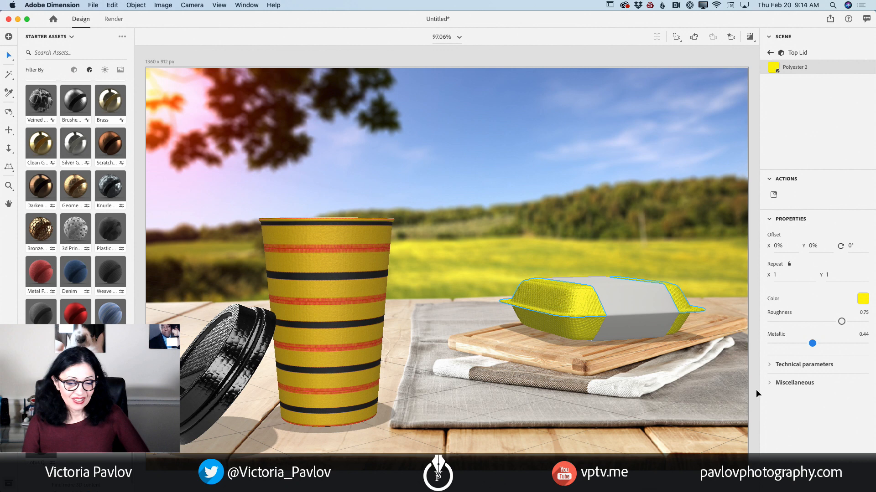
click(771, 53)
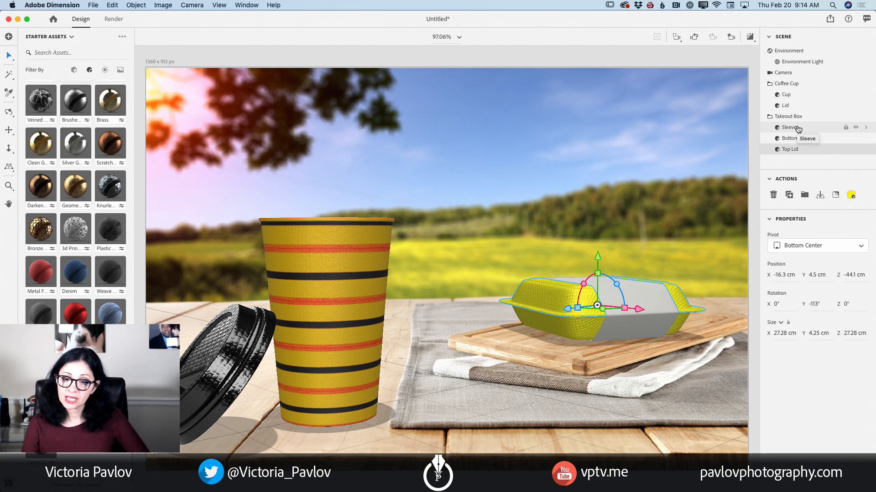
Undo the MIRIS logo added as the scene background and place that graphic on the front of the cup
click(799, 131)
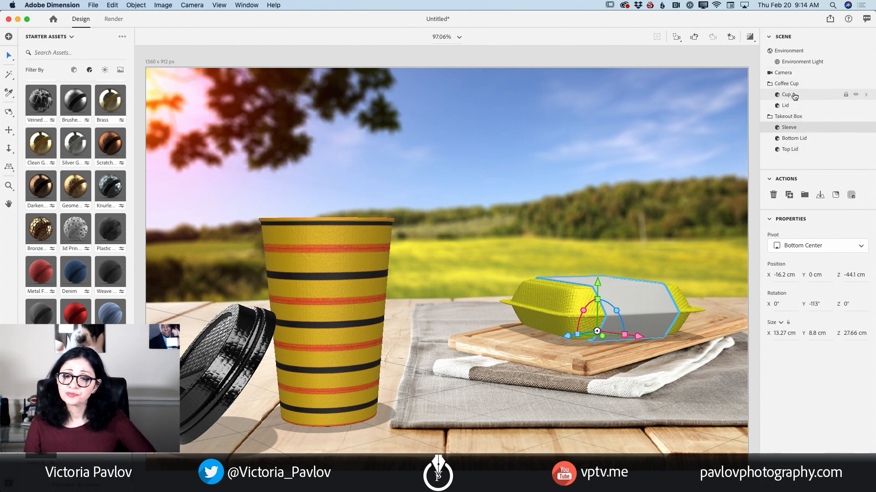
click(791, 95)
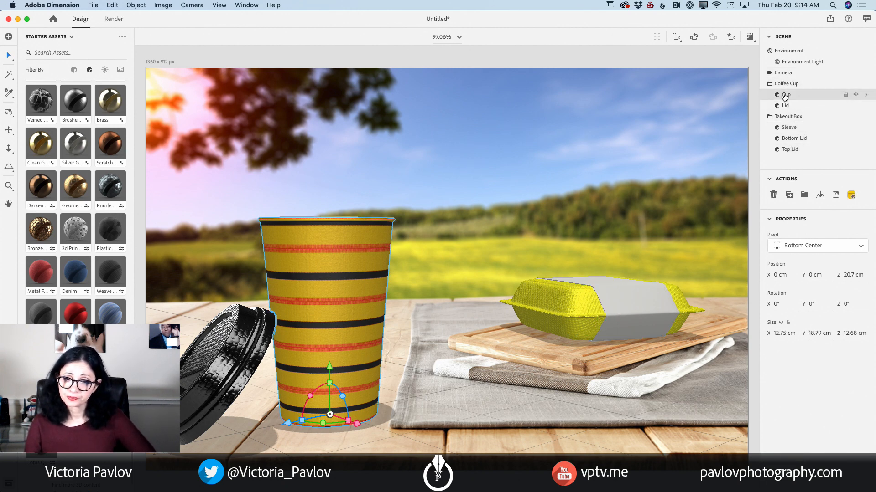
click(121, 71)
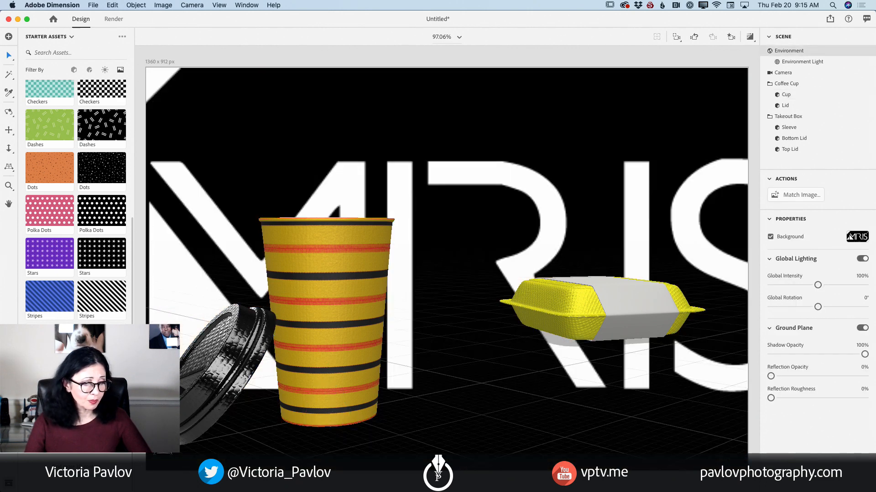
click(110, 5)
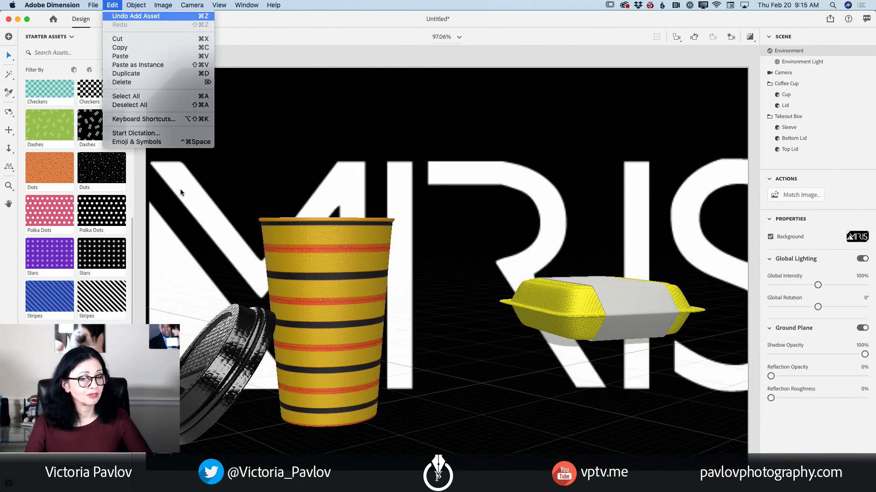
click(123, 16)
drag(114, 410, 336, 313)
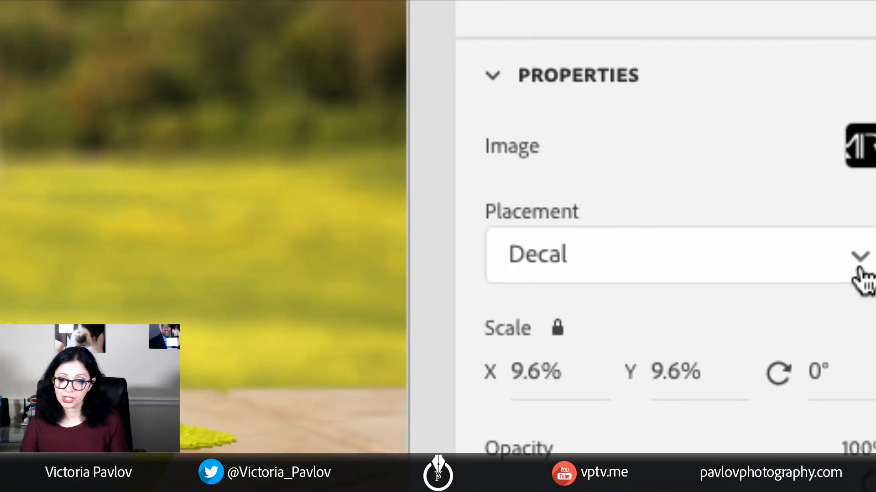
Try the Fill placement for the cup's logo with a Y offset of 18%, and return it to Decal
click(861, 279)
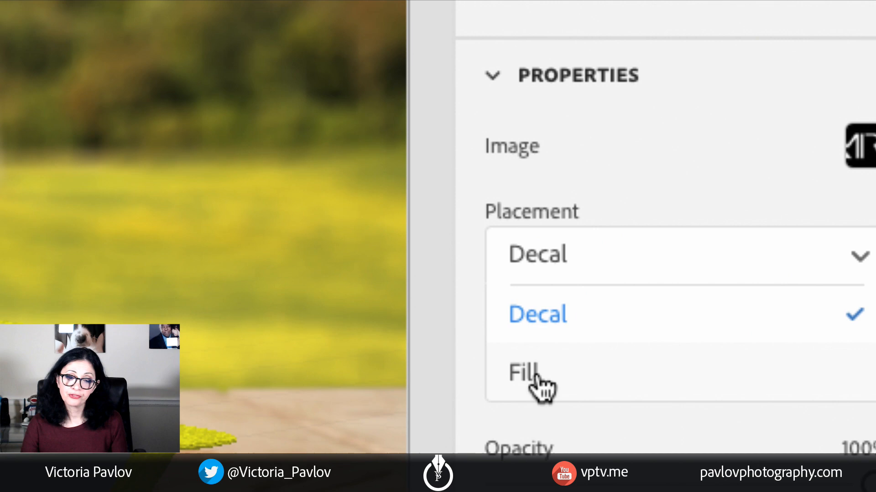
click(728, 196)
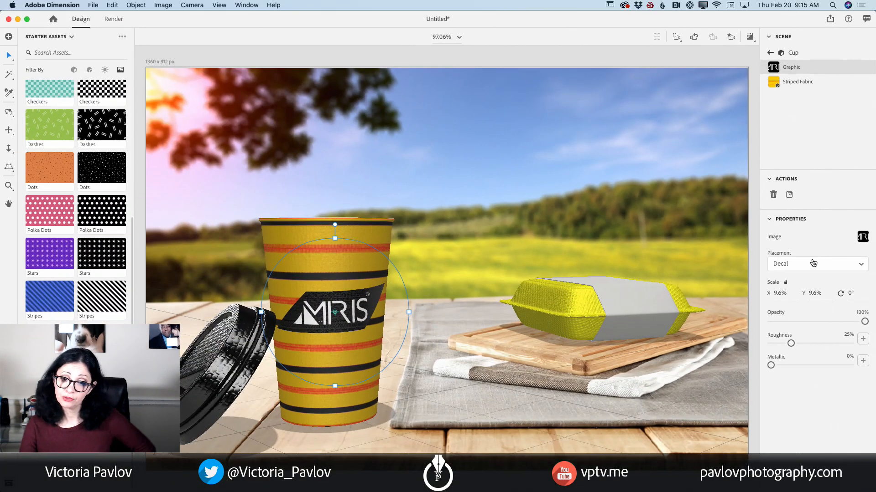
click(666, 266)
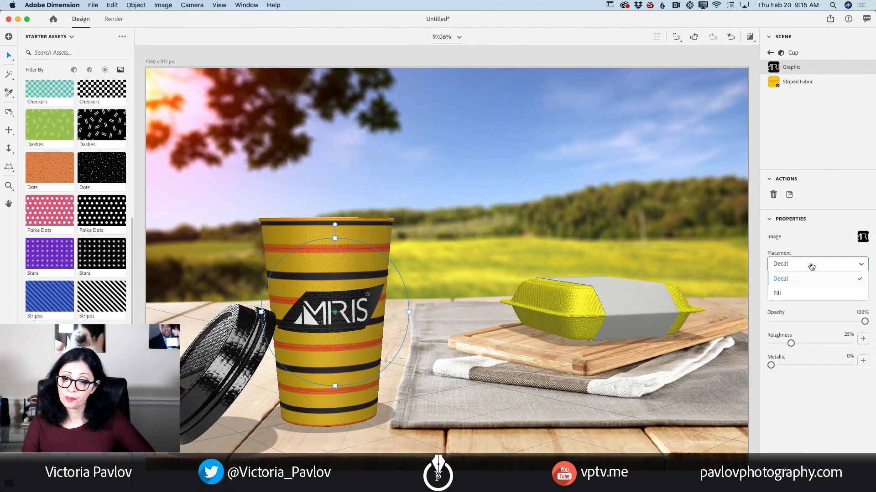
click(788, 295)
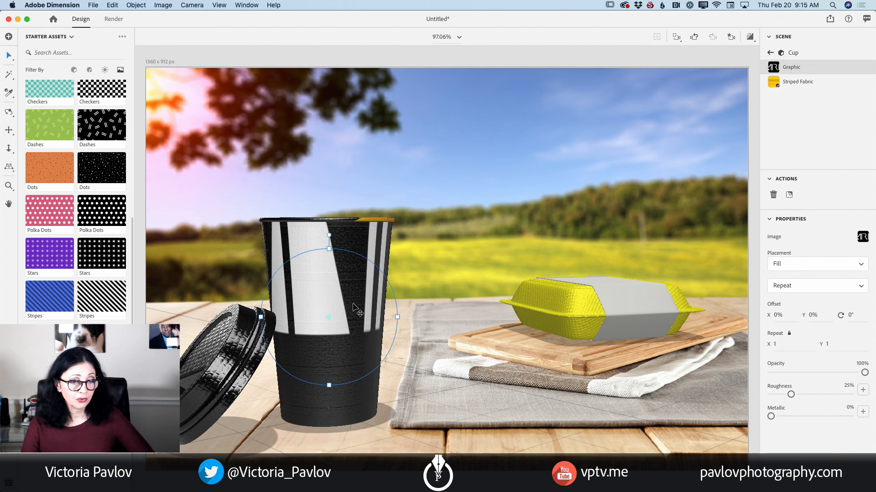
drag(345, 353, 345, 417)
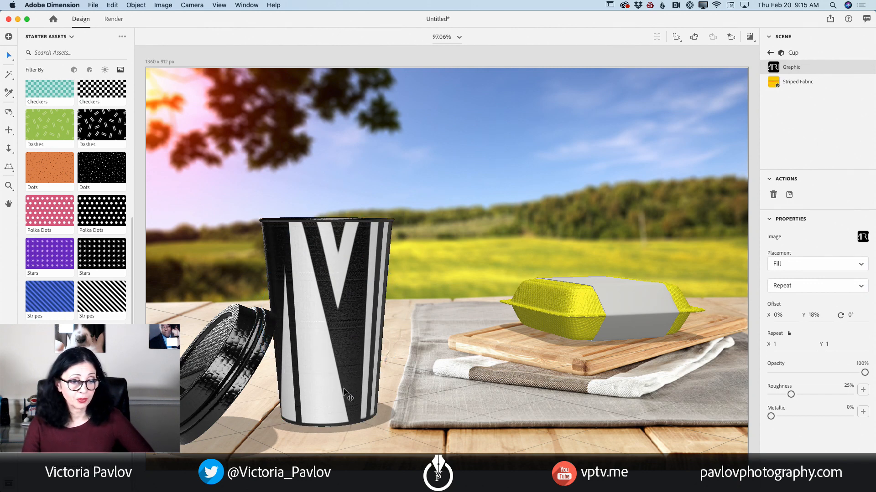
click(820, 267)
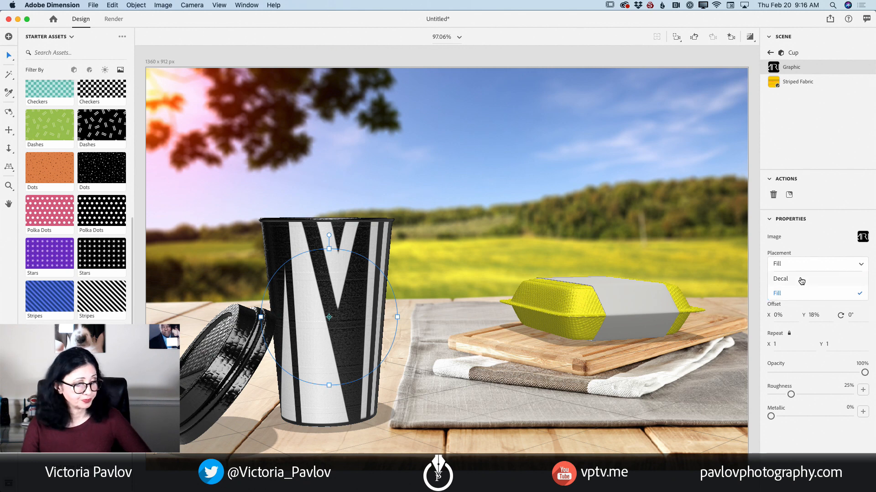
click(801, 280)
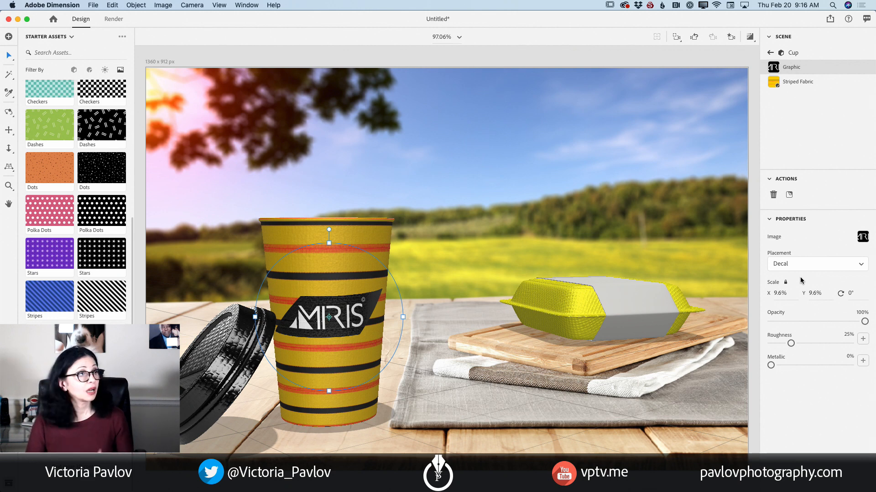
Move the cup's logo decal slightly lower and scale it to 10.4%, with opacity at 100%
mouse_move(331, 318)
mouse_down()
mouse_move(332, 252)
mouse_move(332, 346)
mouse_move(336, 324)
mouse_up()
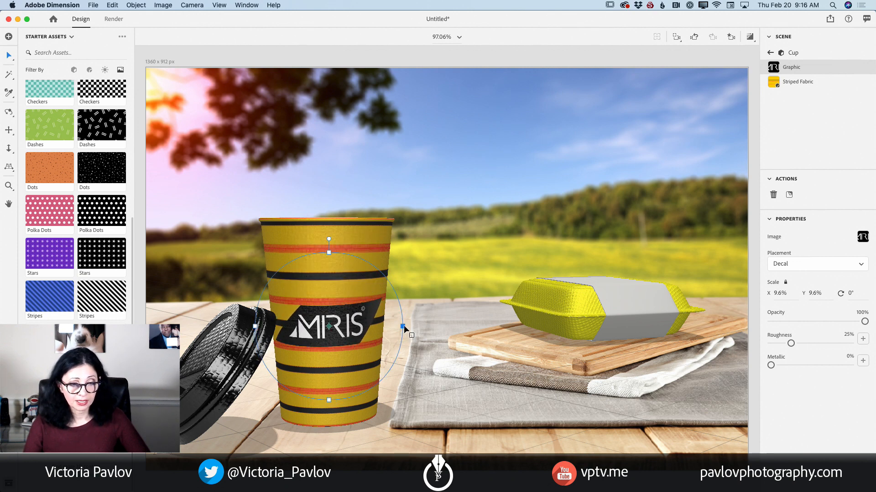
mouse_move(404, 327)
mouse_down()
mouse_move(422, 326)
mouse_move(409, 326)
mouse_up()
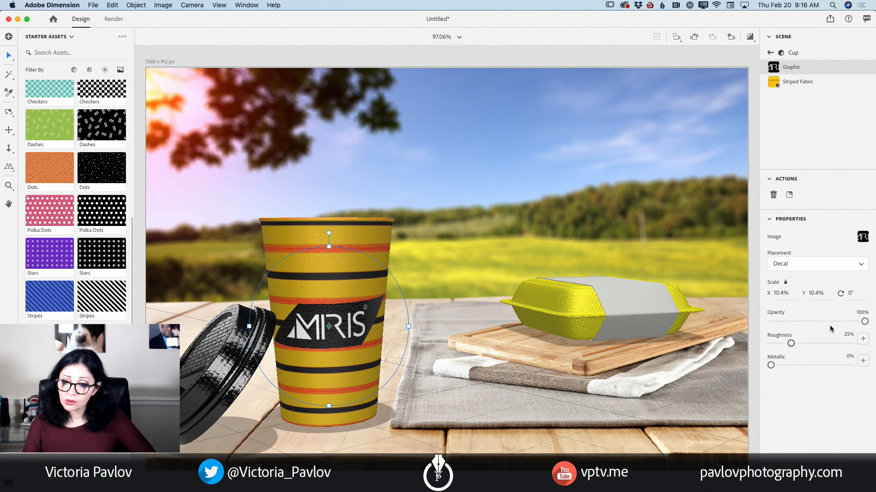
mouse_move(864, 321)
mouse_down()
mouse_move(788, 322)
mouse_move(865, 322)
mouse_up()
Set the cup logo's roughness to 100% and metallic to 0%, and return to the object list
drag(790, 343, 853, 342)
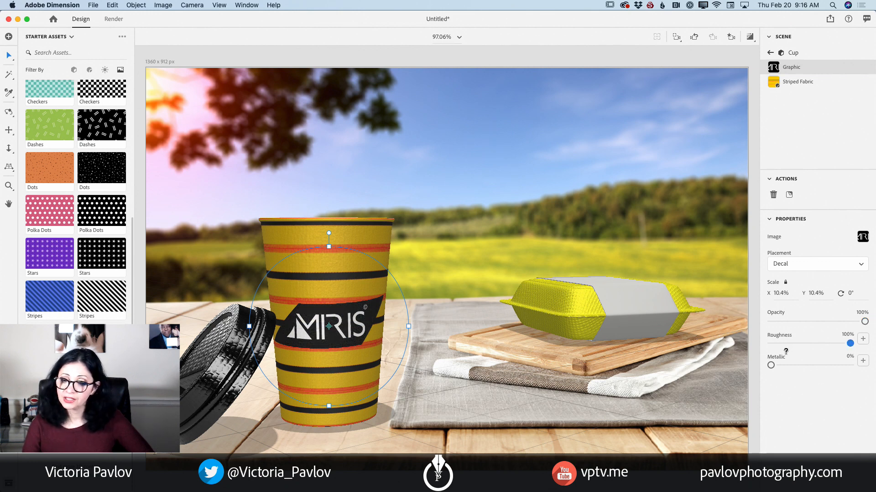
mouse_move(770, 365)
mouse_down()
mouse_move(854, 364)
mouse_move(772, 365)
mouse_up()
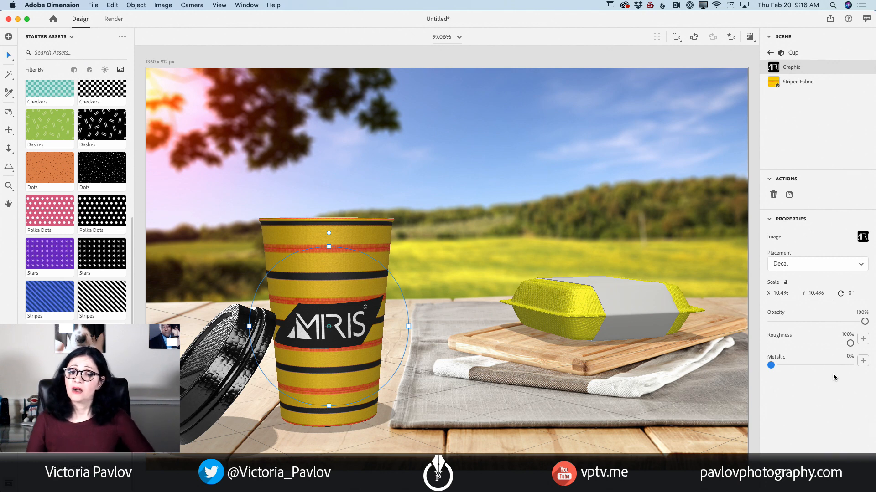
click(770, 52)
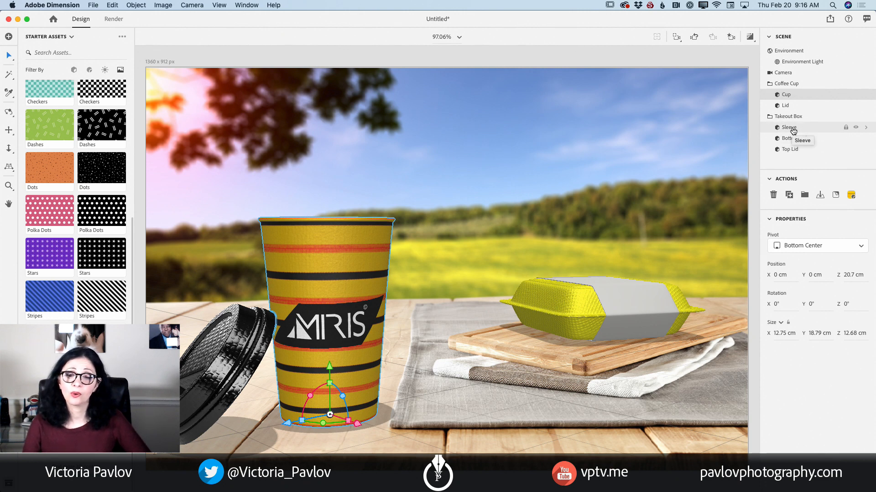
Place the MIRIS logo graphic on the takeout box's Sleeve and rotate it clockwise
click(793, 131)
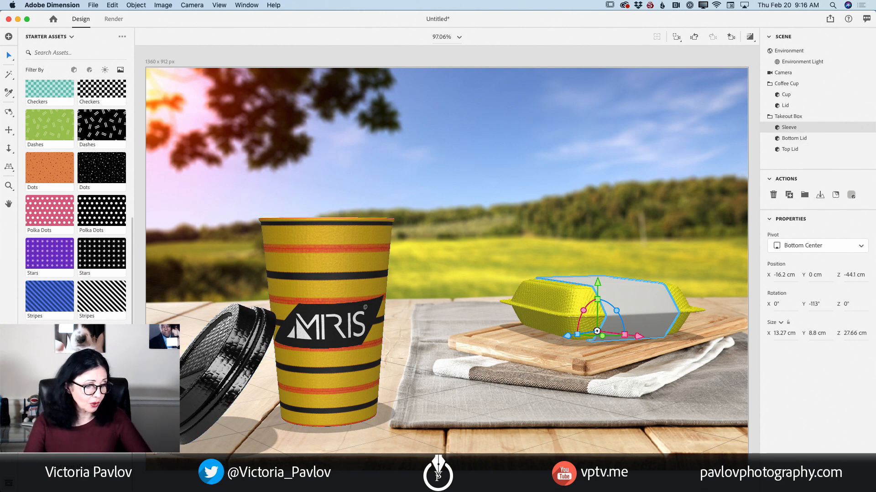
drag(637, 300, 636, 300)
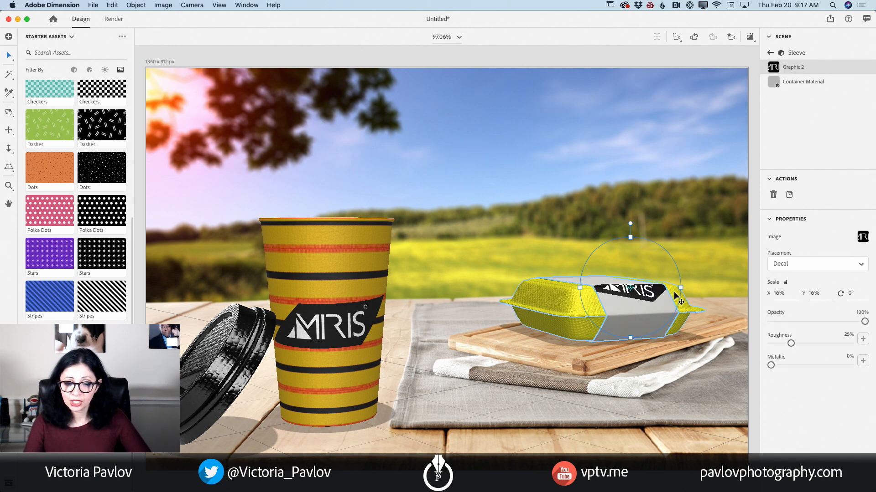
drag(631, 233, 682, 275)
Change the Sleeve graphic's placement to Fill and shift the pattern to a Y offset of -12%
click(787, 265)
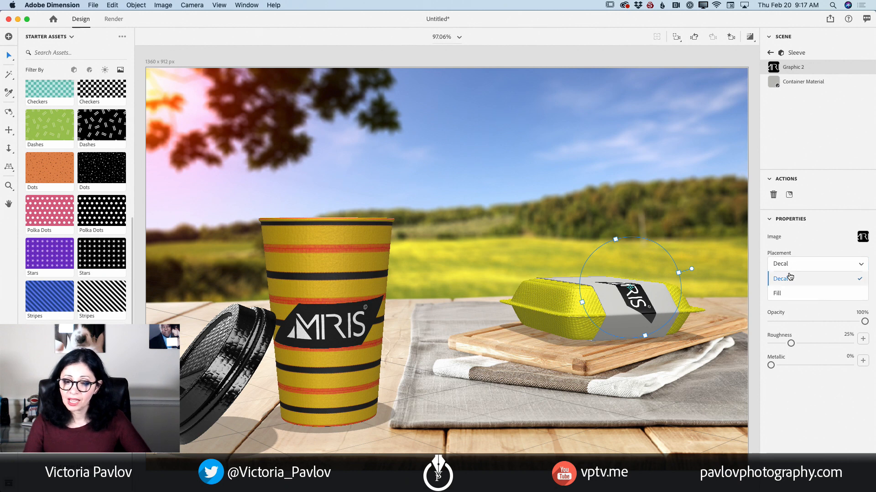
click(784, 294)
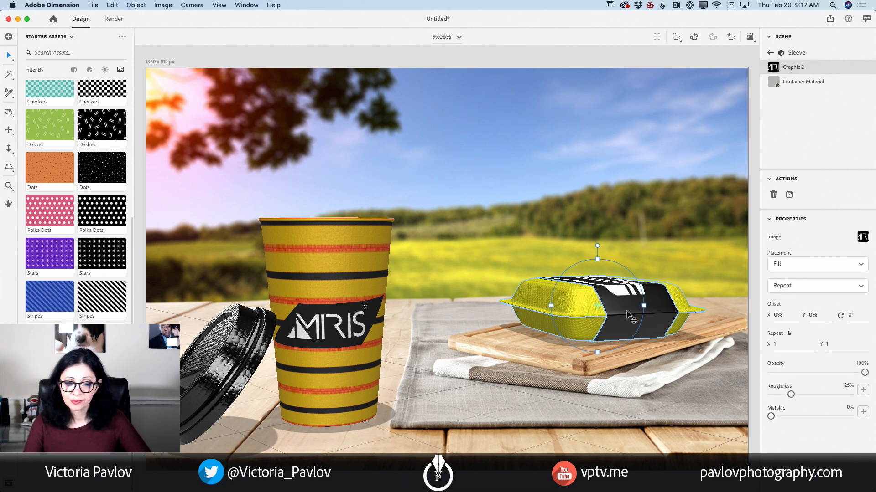
mouse_move(643, 308)
mouse_down()
mouse_move(638, 331)
mouse_move(628, 330)
mouse_move(639, 318)
mouse_up()
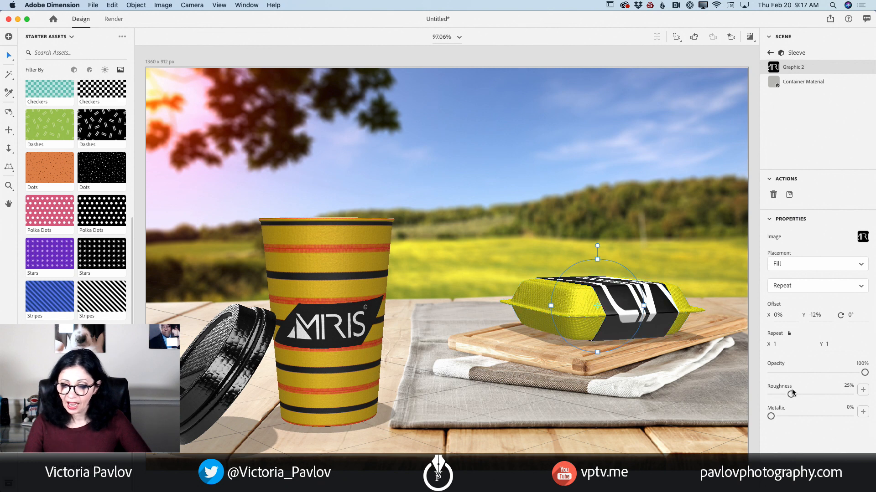
Set the Sleeve graphic's roughness to 100% and metallic to 0%, and return to the object list
drag(790, 394, 871, 396)
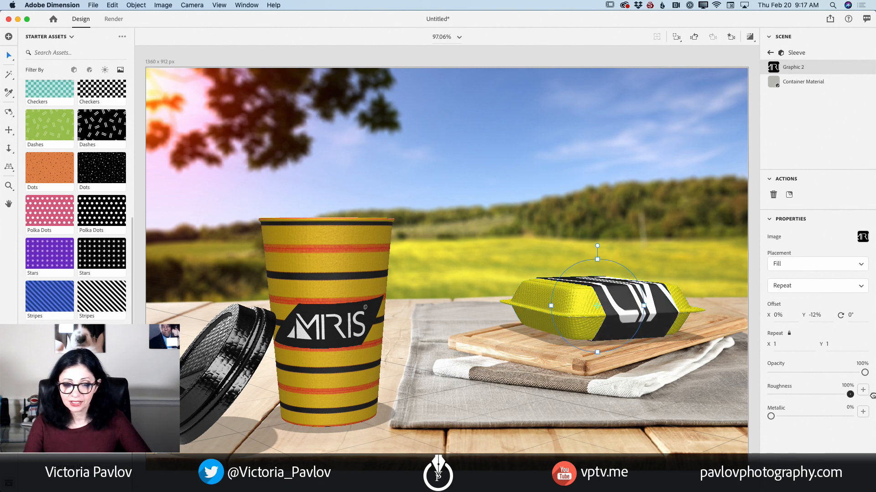
click(771, 417)
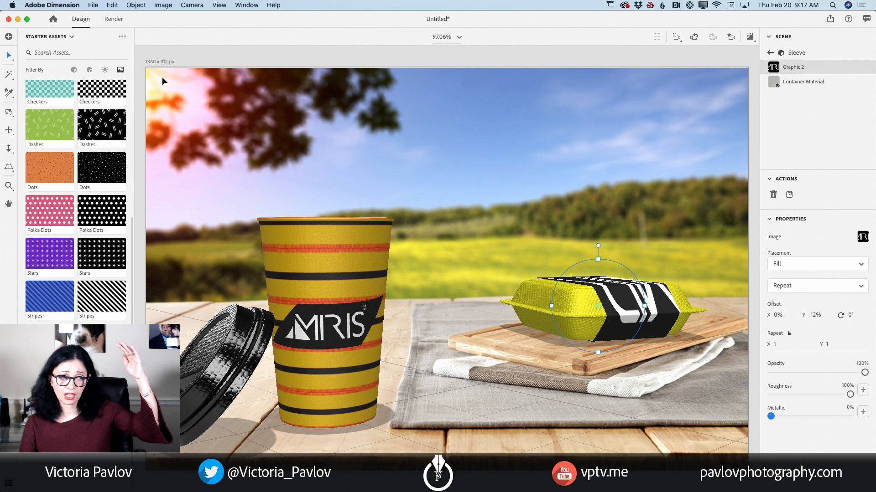
click(770, 53)
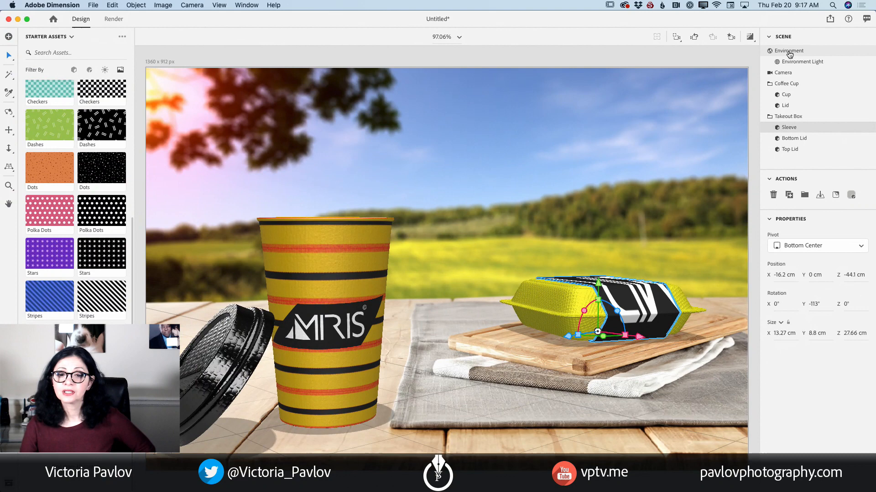
Try Match Image on the environment with Image Aspect Ratio, Outdoor Sunlight and Match Camera Perspective, and undo it
click(635, 54)
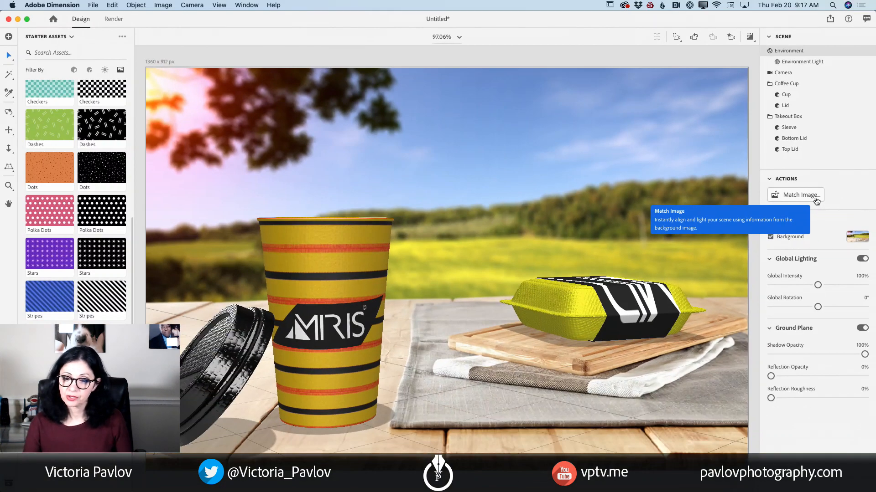
click(815, 202)
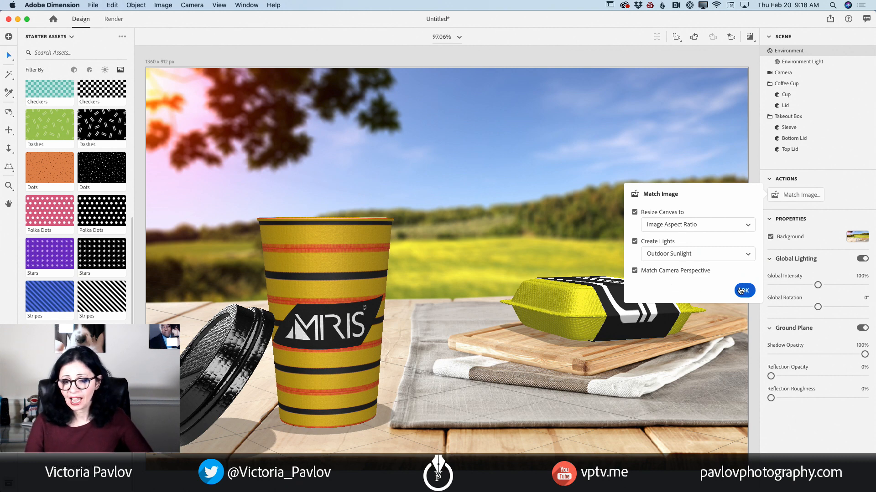
click(745, 291)
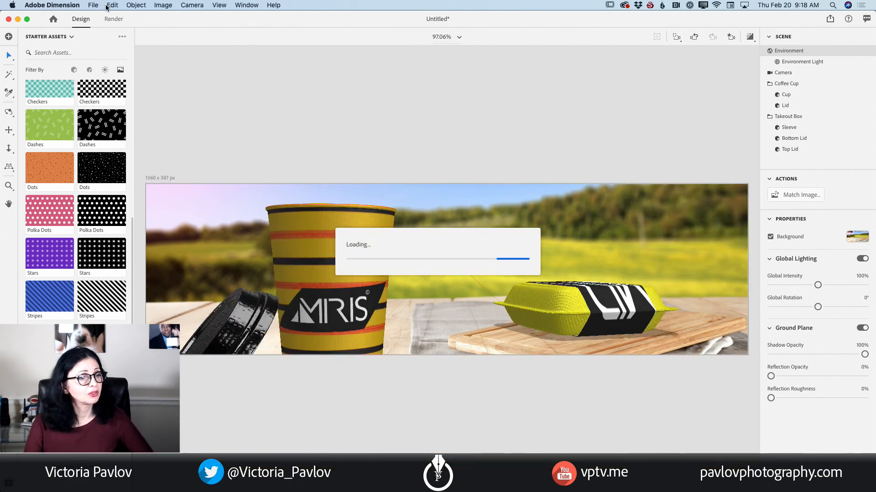
click(113, 6)
click(113, 5)
click(113, 6)
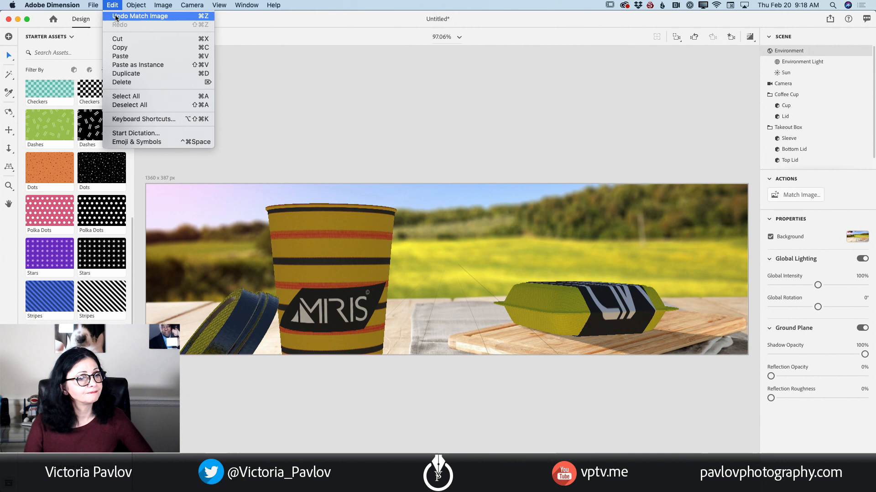
click(140, 16)
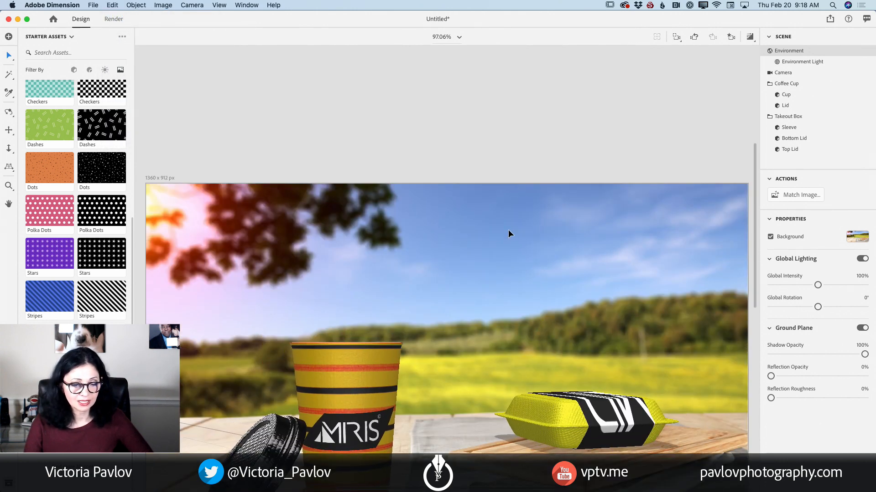
Bring the full canvas back into view and dolly the camera closer to enlarge the cup and takeout box
drag(754, 163, 757, 223)
scroll(671, 224, up, 5)
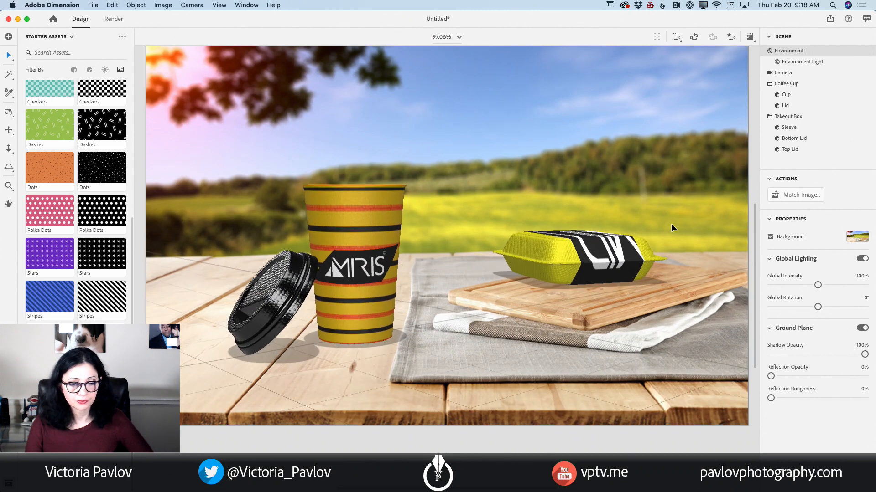
scroll(671, 224, up, 2)
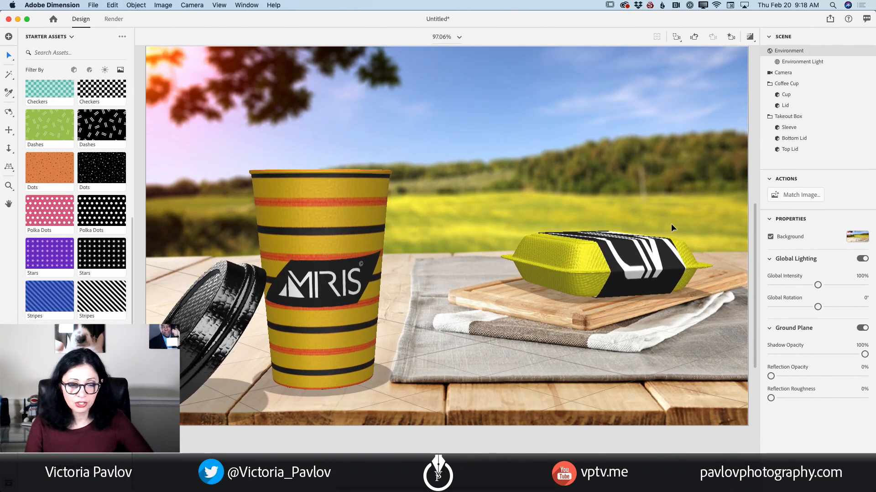
scroll(671, 223, up, 1)
scroll(671, 223, down, 1)
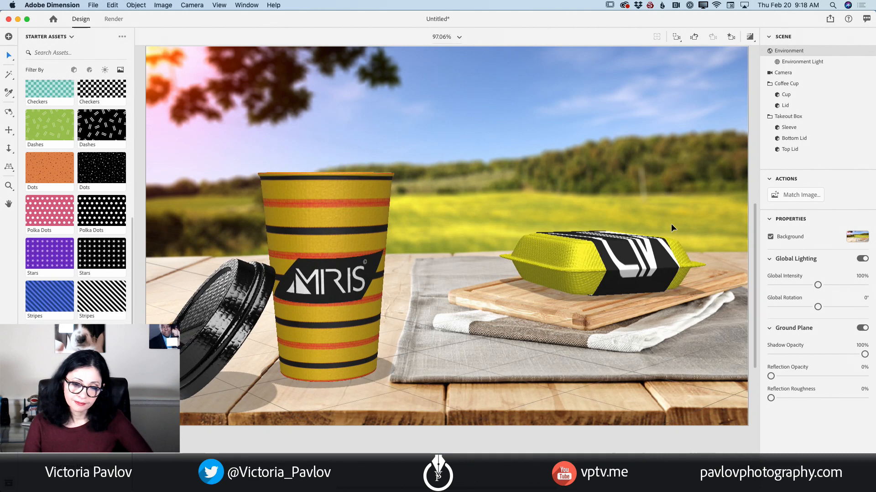
scroll(671, 224, down, 1)
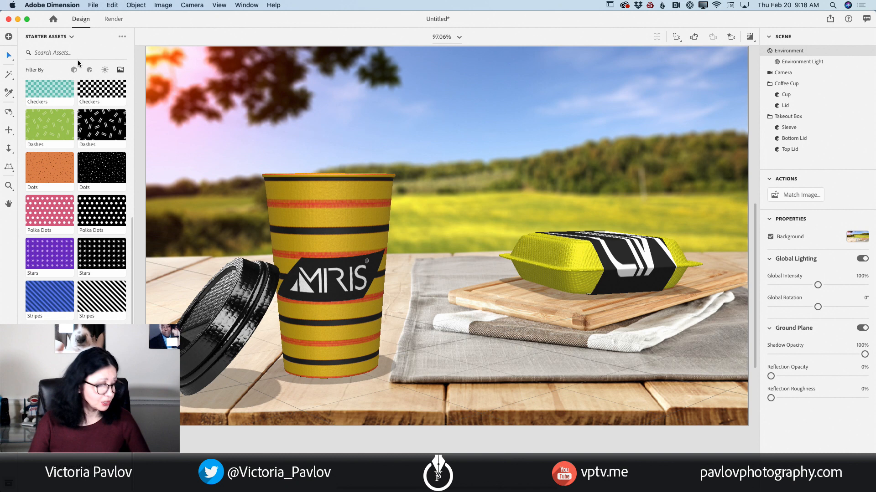
Filter the starter assets to lights and add the Sun directional light to the scene
click(106, 71)
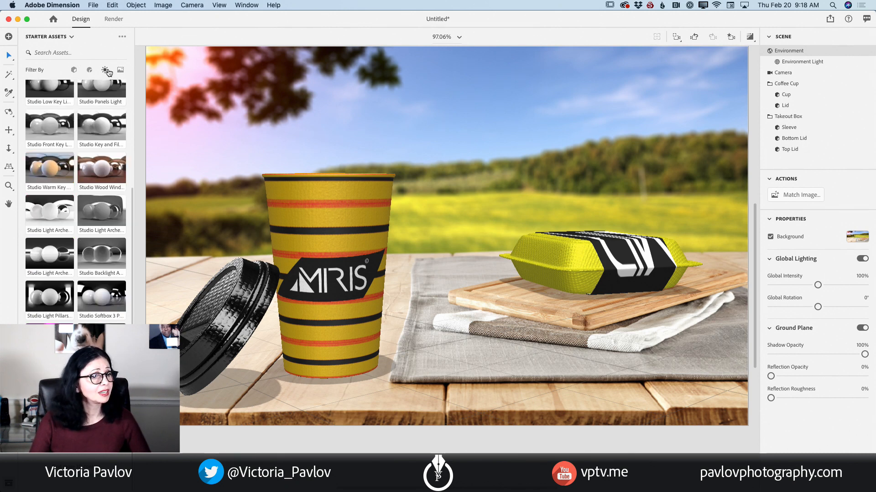
scroll(88, 87, up, 3)
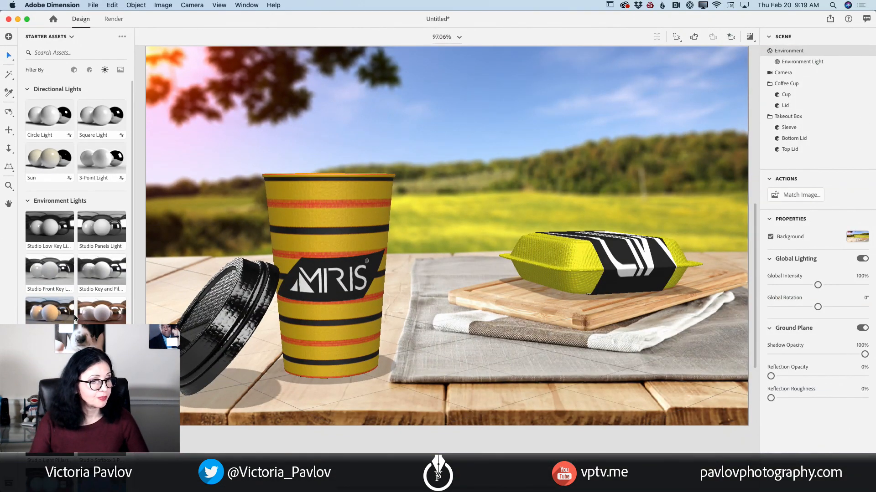
scroll(75, 318, down, 5)
scroll(75, 318, up, 1)
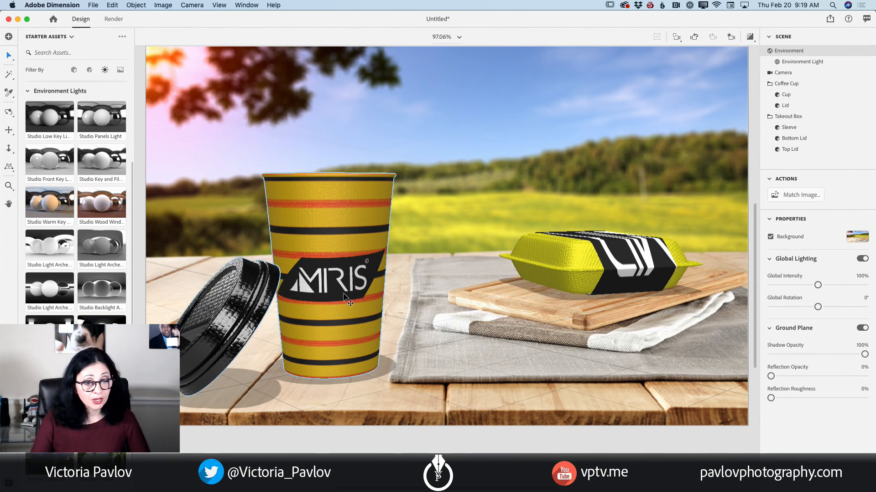
scroll(343, 299, up, 3)
scroll(343, 299, down, 4)
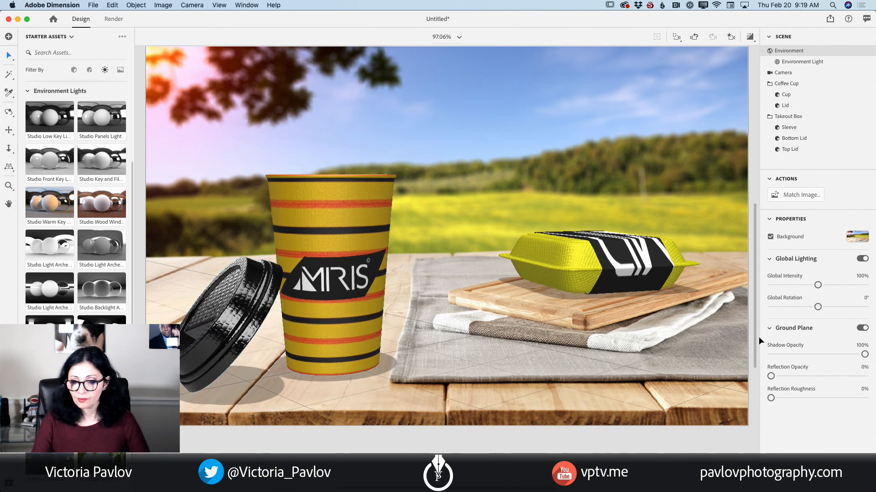
drag(754, 338, 754, 319)
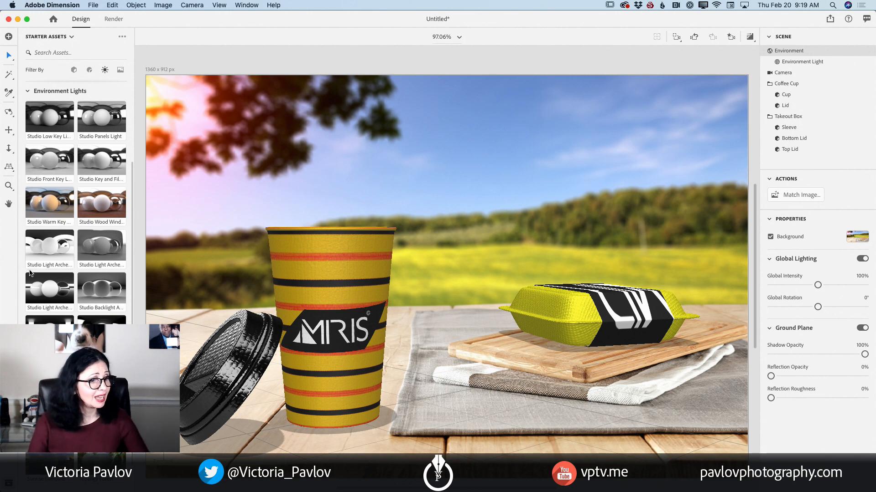
scroll(71, 236, up, 5)
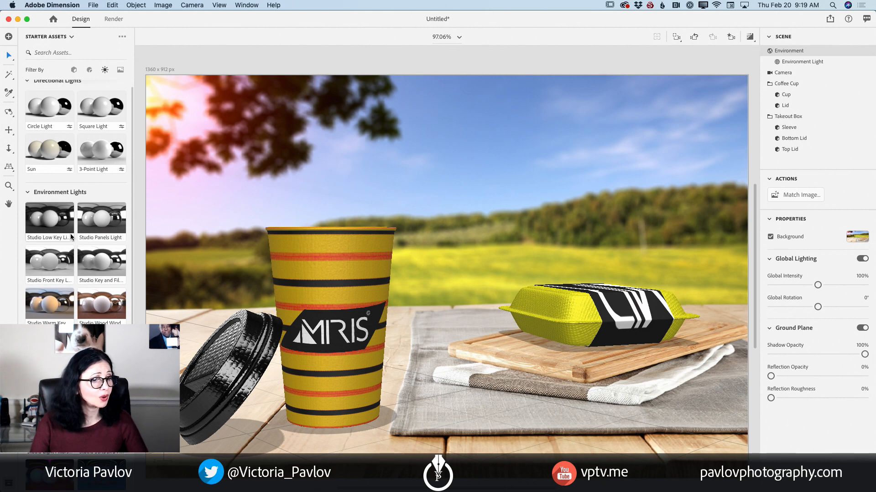
click(48, 158)
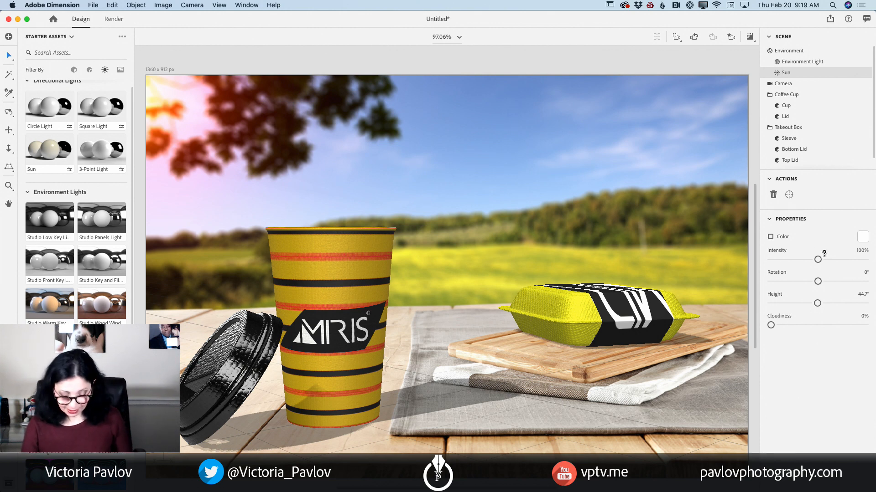
Set the Sun light's intensity to 134%, rotation to -72°, height to 69° and cloudiness to 33%
mouse_move(824, 254)
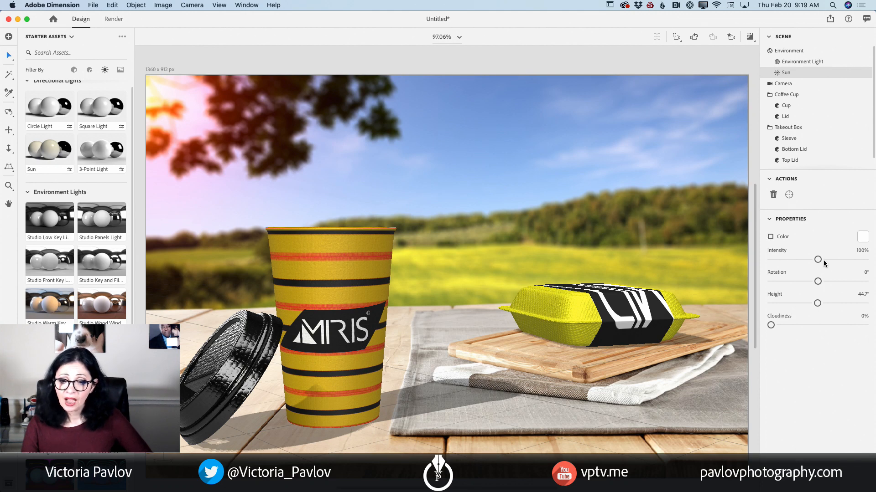
drag(818, 260, 796, 281)
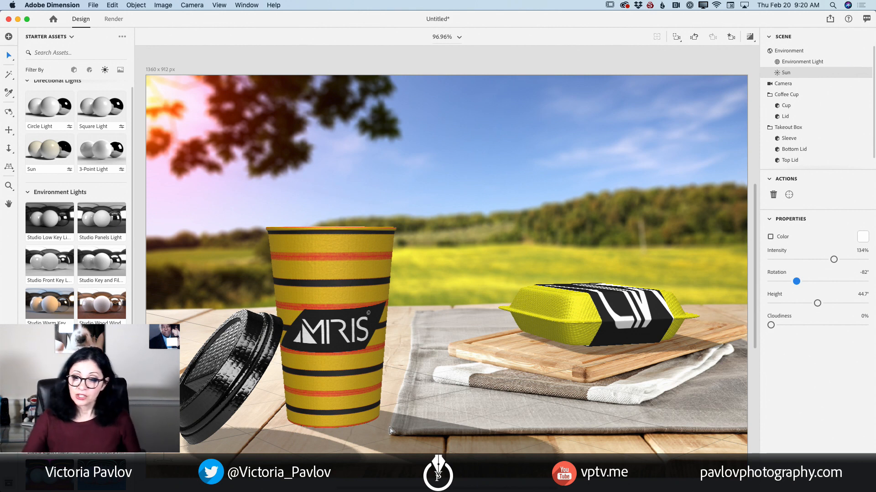
mouse_move(796, 282)
mouse_down()
mouse_move(831, 284)
mouse_move(794, 282)
mouse_up()
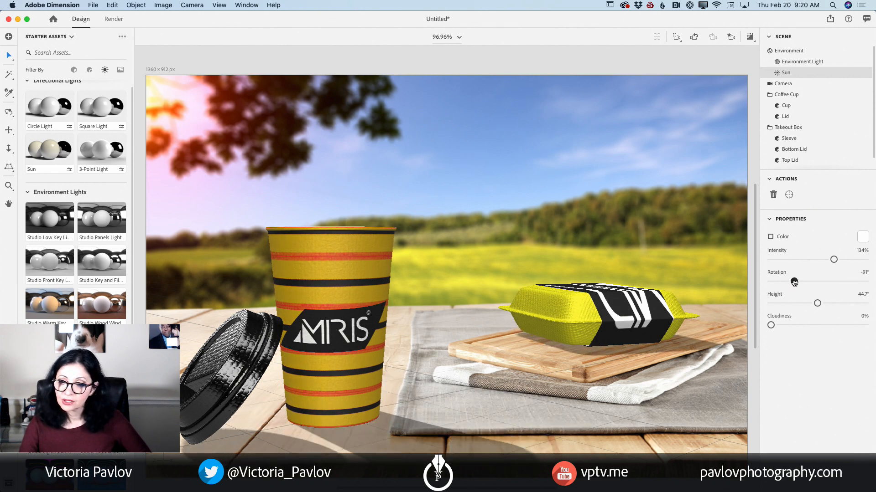
drag(794, 283, 843, 304)
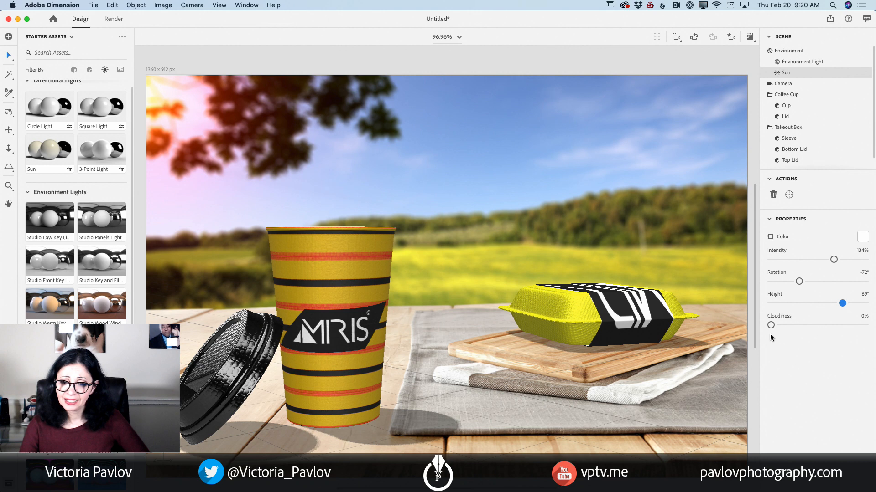
drag(770, 327, 802, 329)
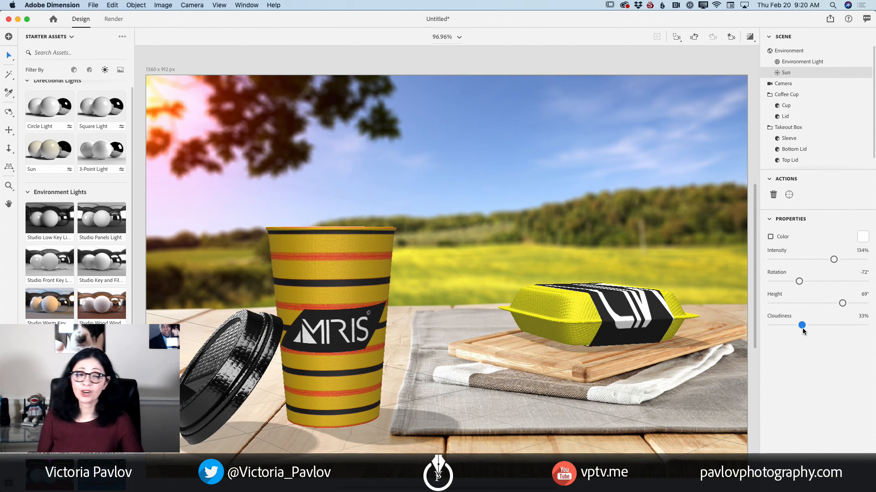
scroll(501, 233, up, 1)
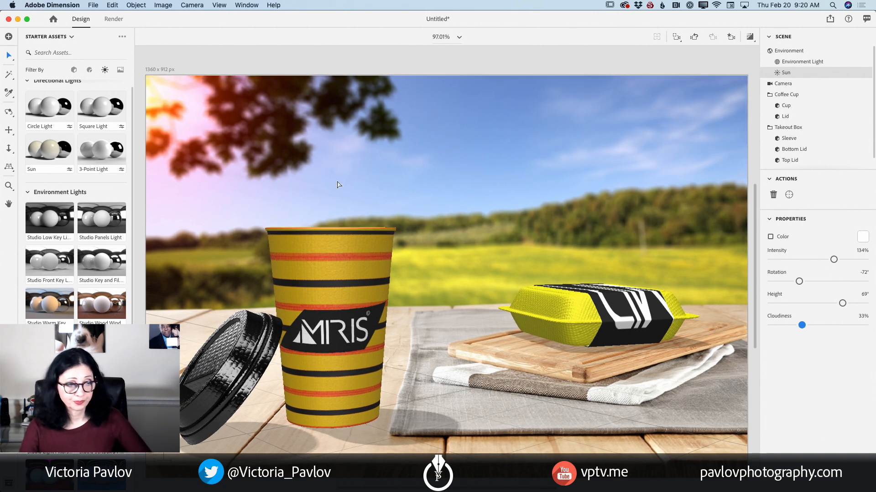
scroll(201, 133, up, 1)
scroll(114, 95, up, 1)
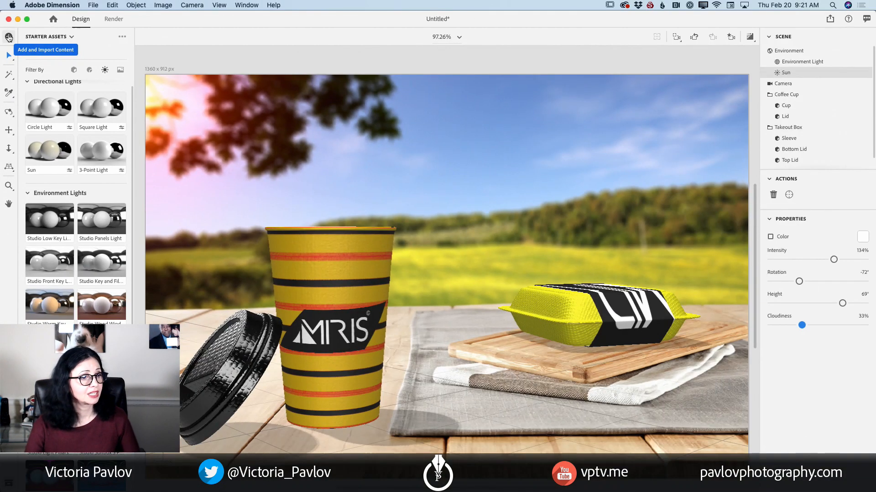
Review the sources for adding content, including the Adobe Stock 3D collections, and close the list
click(34, 34)
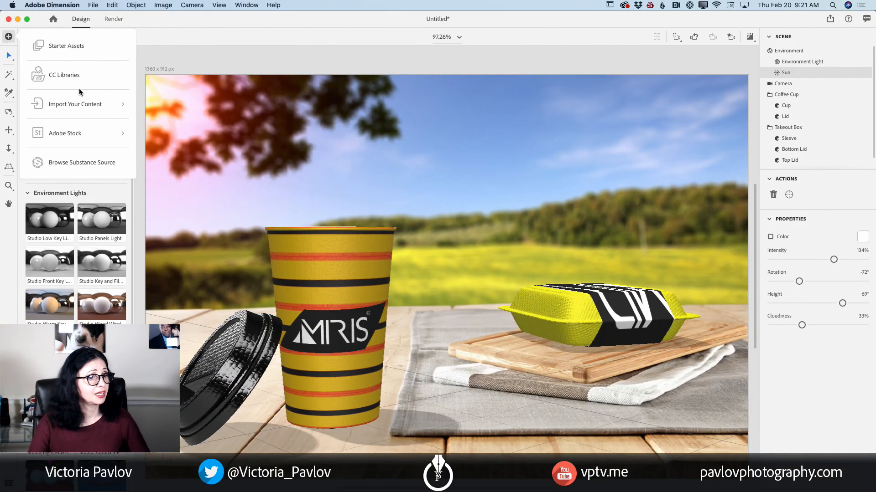
click(80, 136)
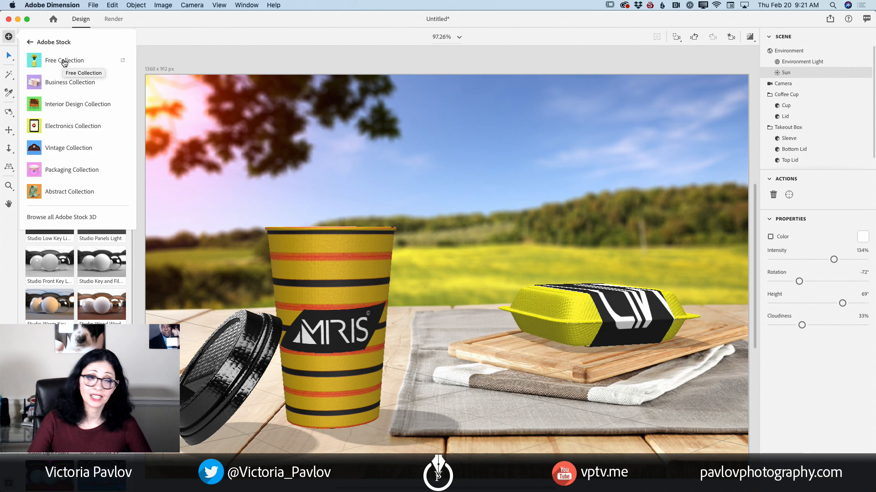
click(30, 42)
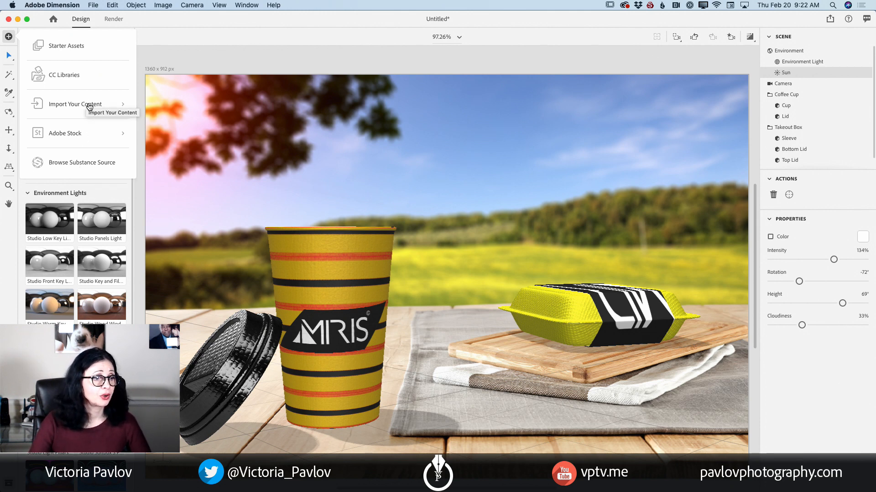
click(257, 56)
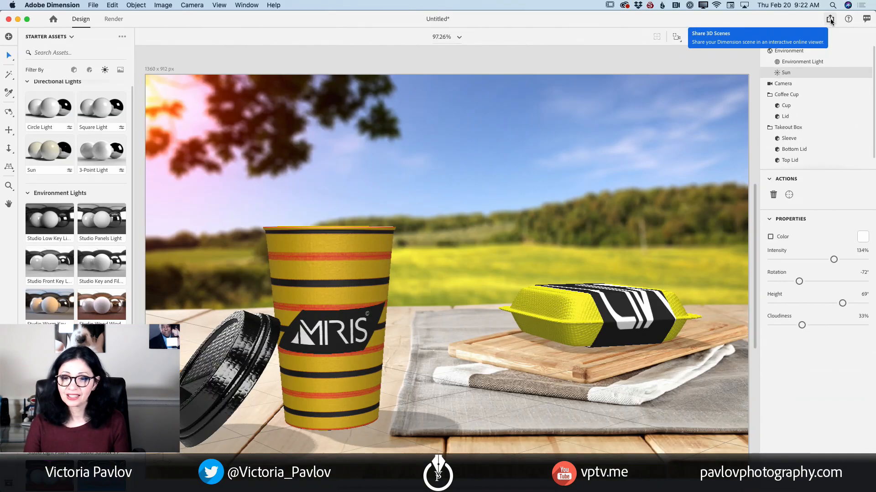
Publish the 3D scene under the name "Summer Day" with a public link, open it on the web and orbit the view
click(823, 18)
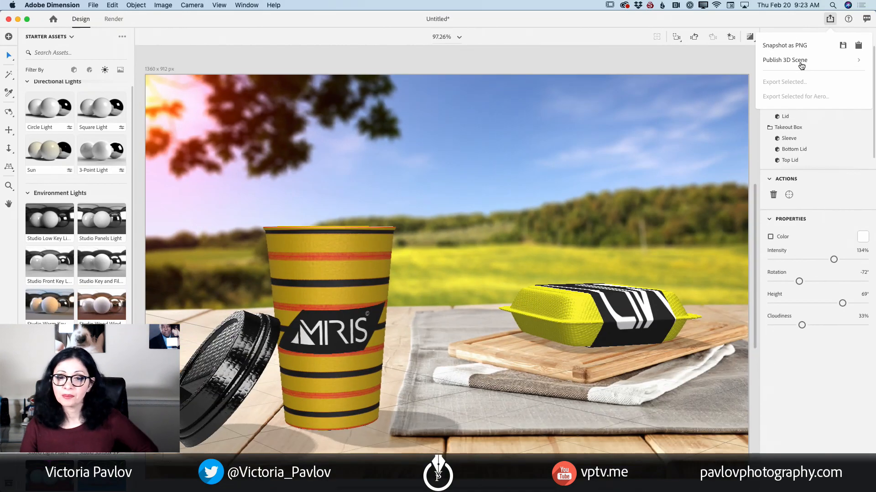
click(800, 63)
double_click(780, 76)
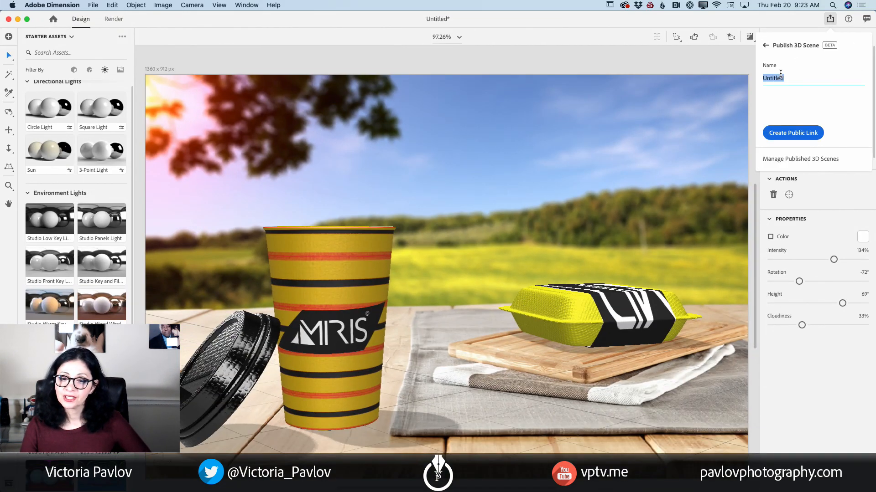
text(Summer Day)
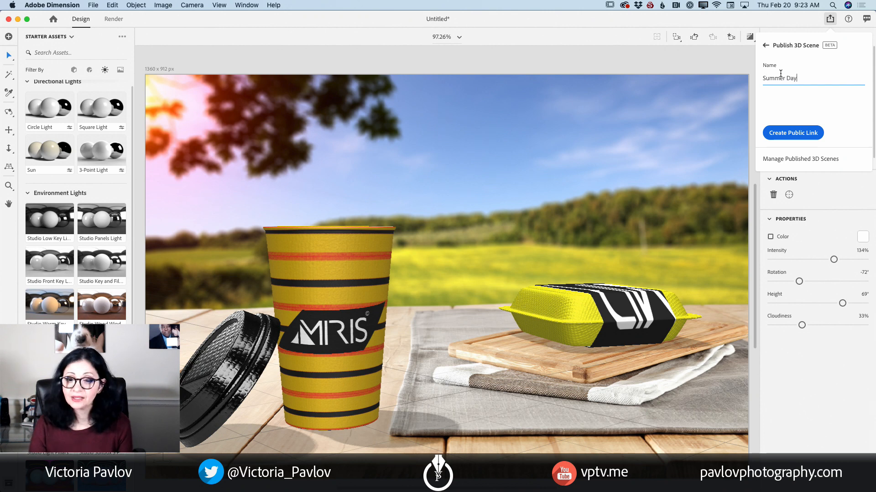
click(804, 138)
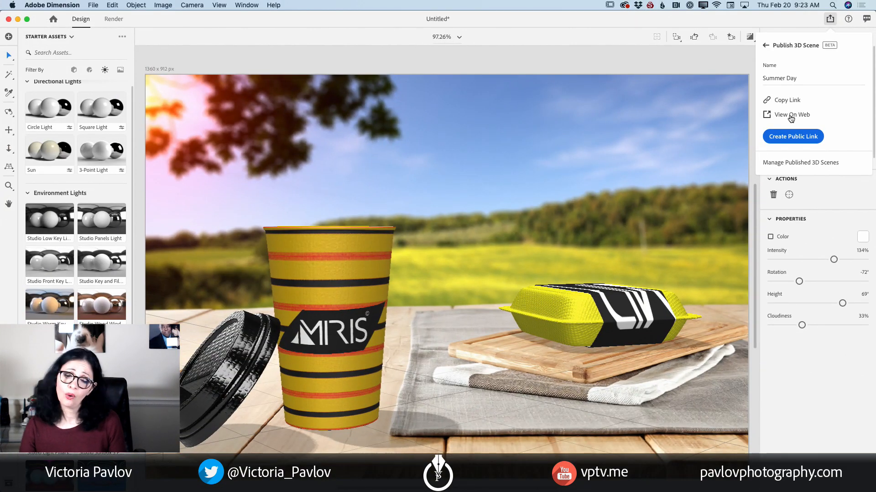
click(790, 116)
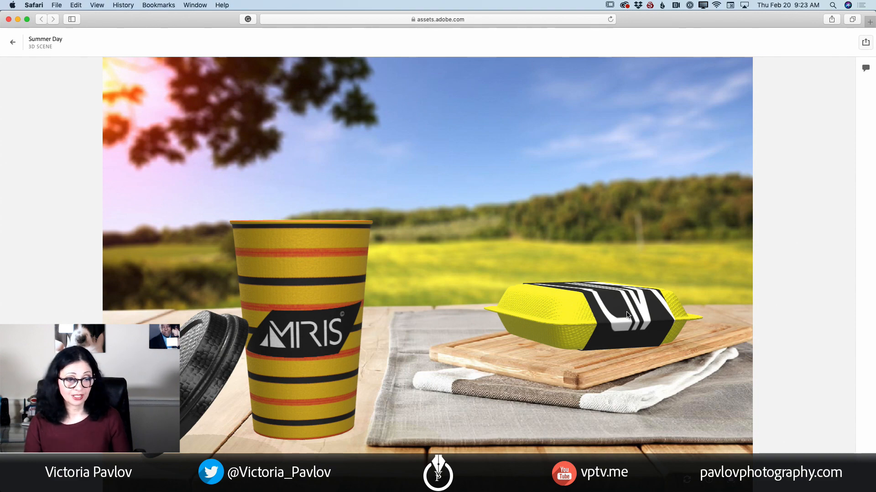
drag(627, 315, 332, 338)
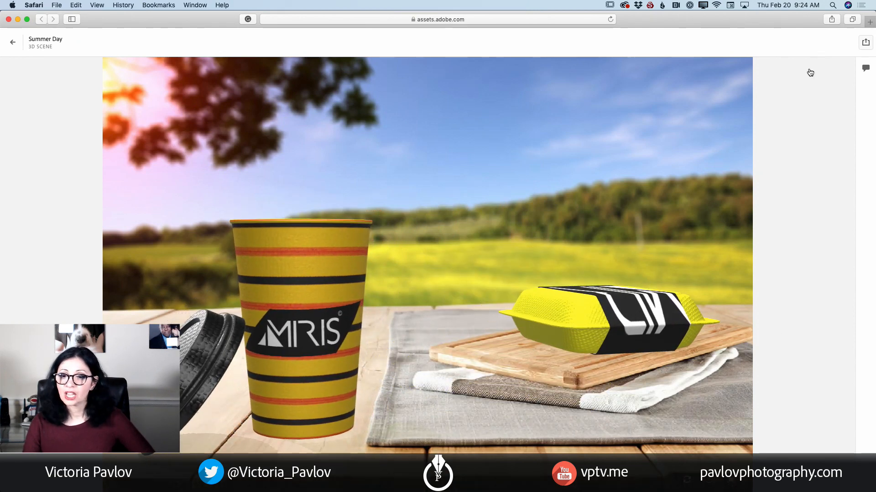
Post the comment "Hello, I like it" on the published Summer Day scene
click(865, 68)
click(736, 76)
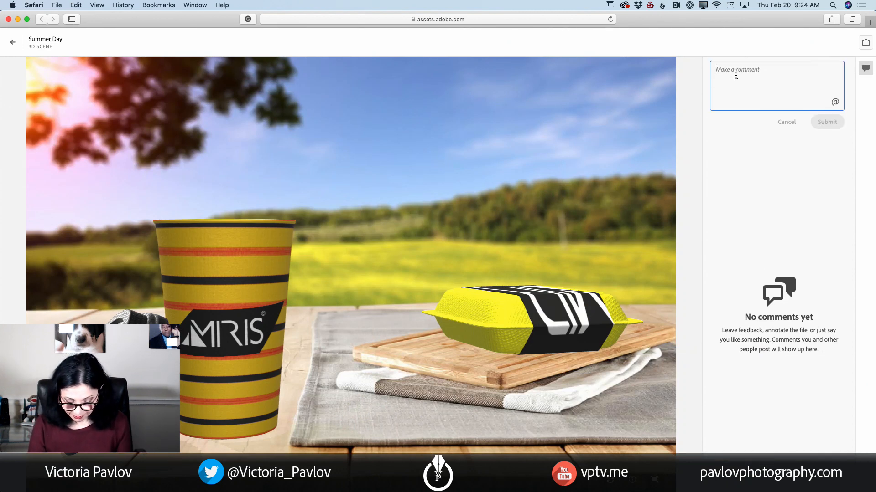
text(Hello, I)
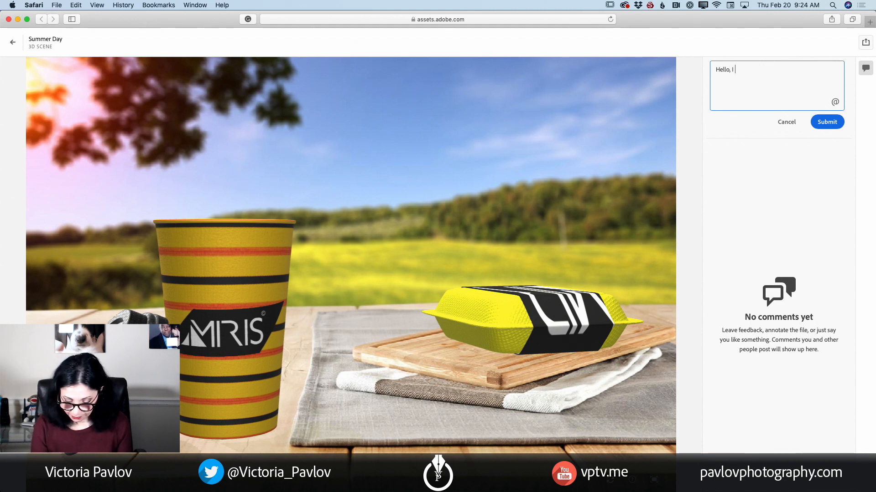
text( like it)
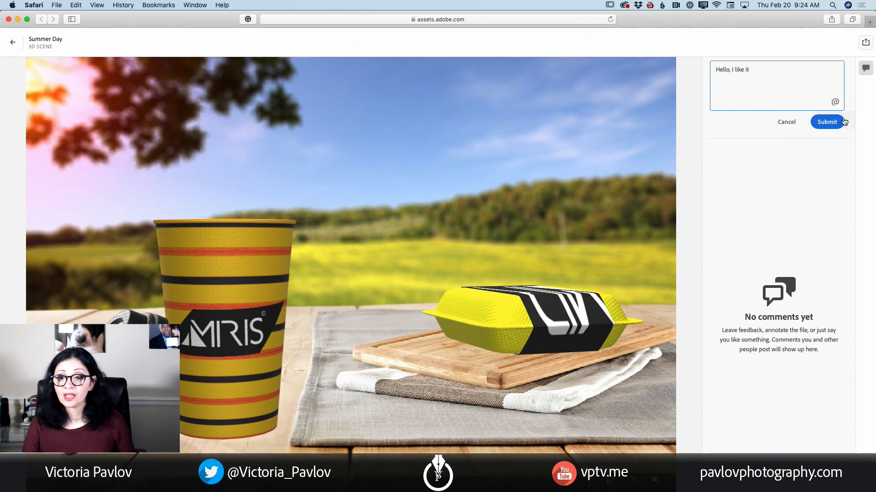
click(827, 121)
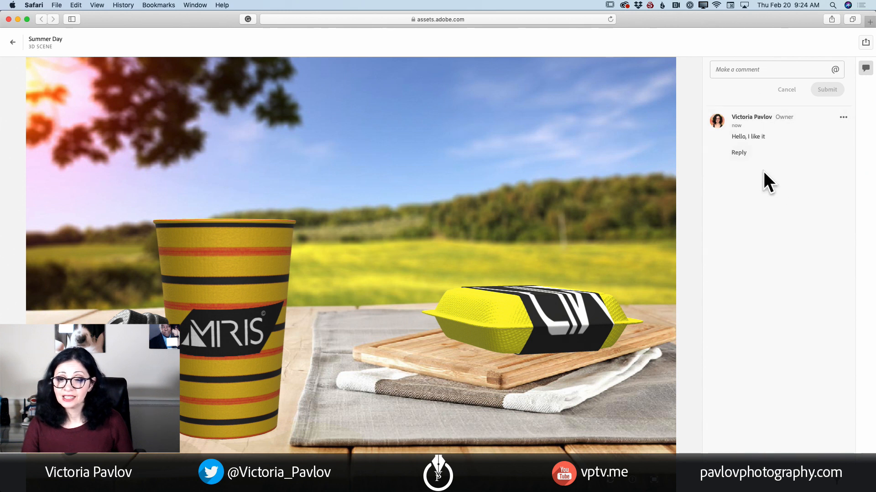
Reply "Thank you! Yay!" to the posted comment
click(739, 153)
click(757, 191)
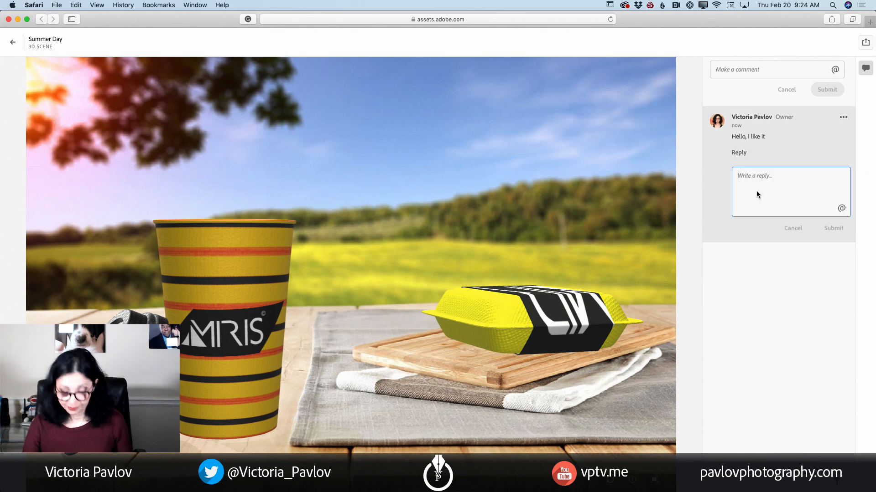
text(Thank you! Yaya)
key(BackSpace)
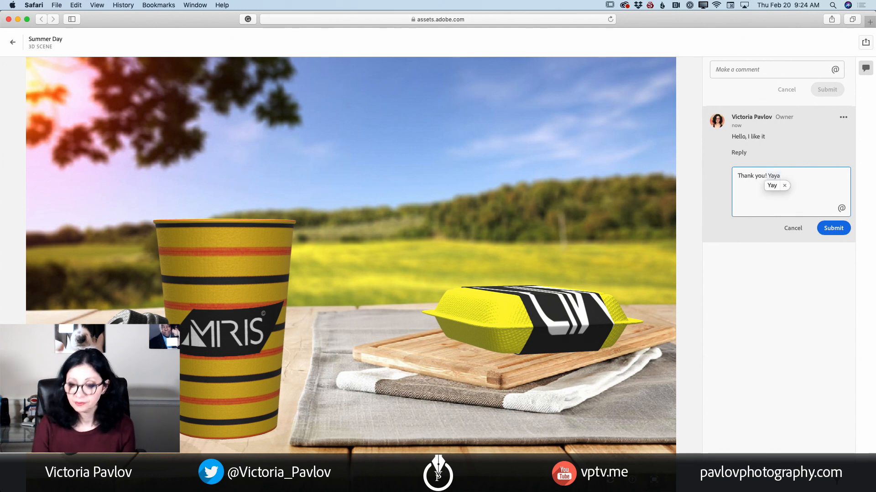
text(!)
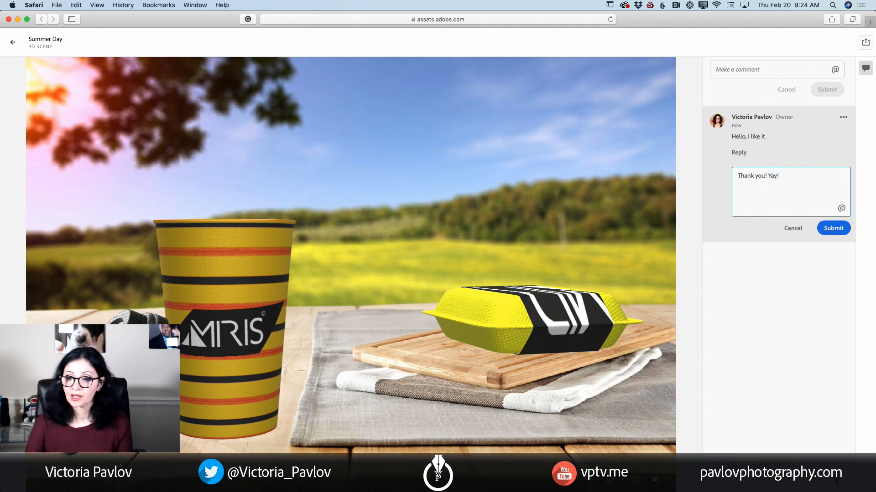
click(833, 228)
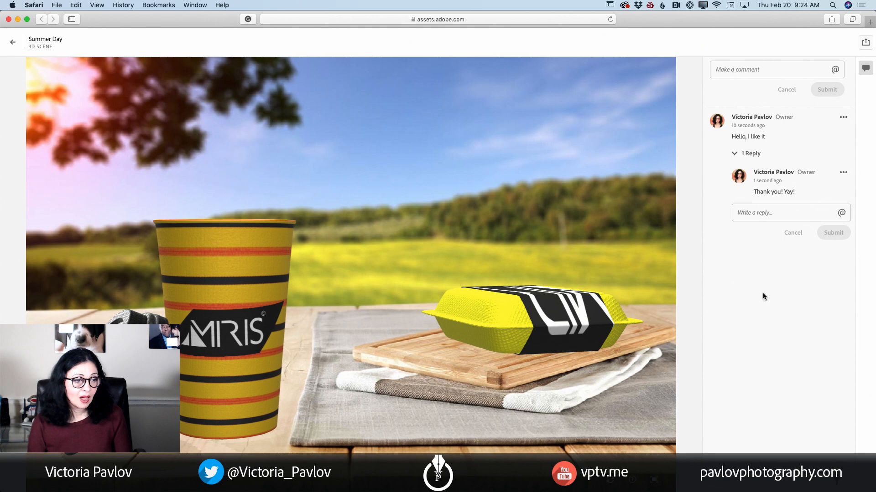
Leave the published scene in the browser, switch back to Adobe Dimension and create a new document without saving the current one
click(12, 43)
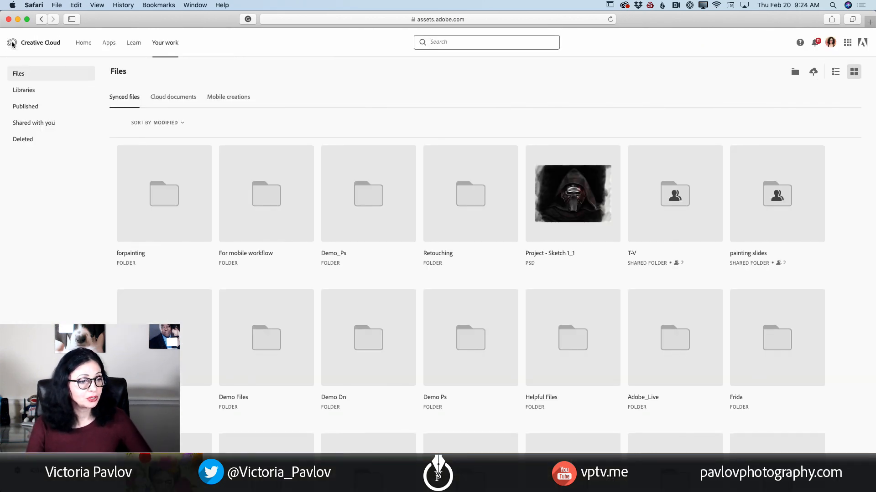
click(9, 19)
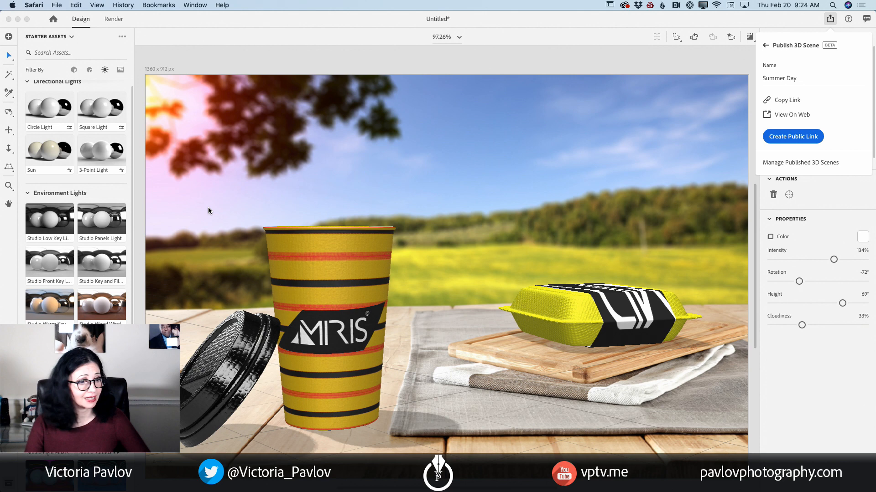
click(53, 5)
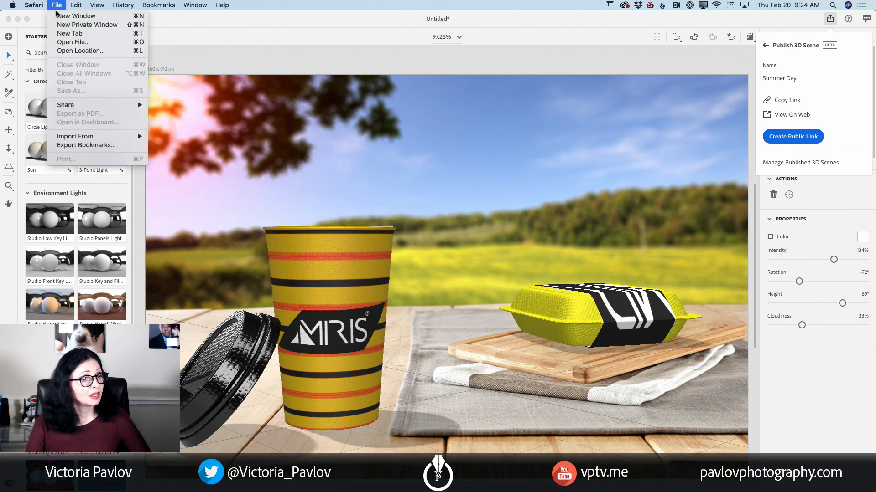
click(196, 58)
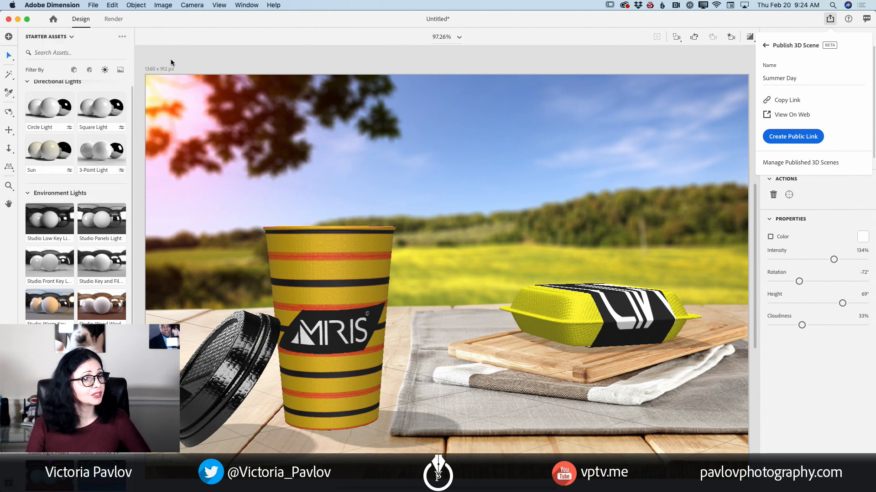
click(94, 4)
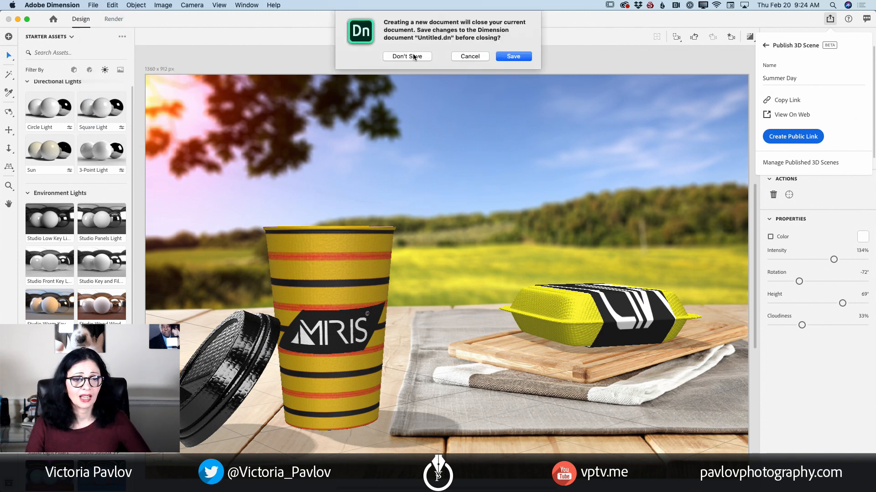
click(414, 56)
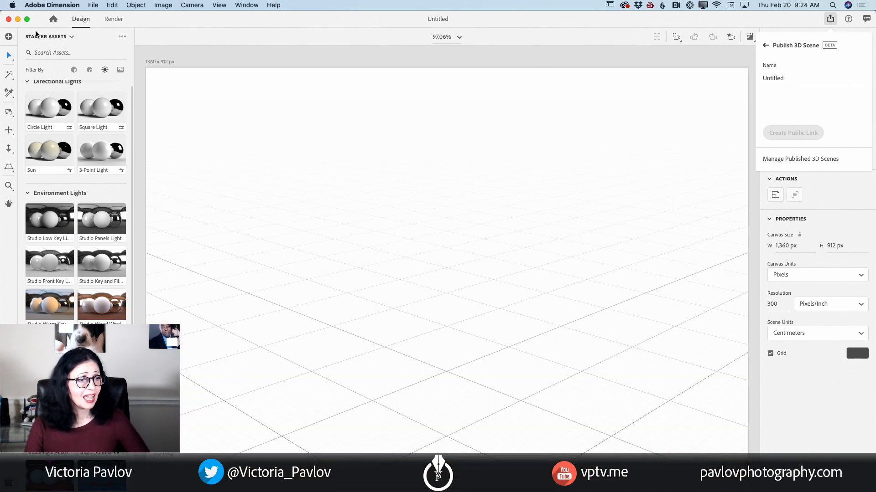
Place the photo of seeded bread, eggs and cheese from the Felix library as the scene's background
click(60, 38)
click(60, 39)
click(49, 68)
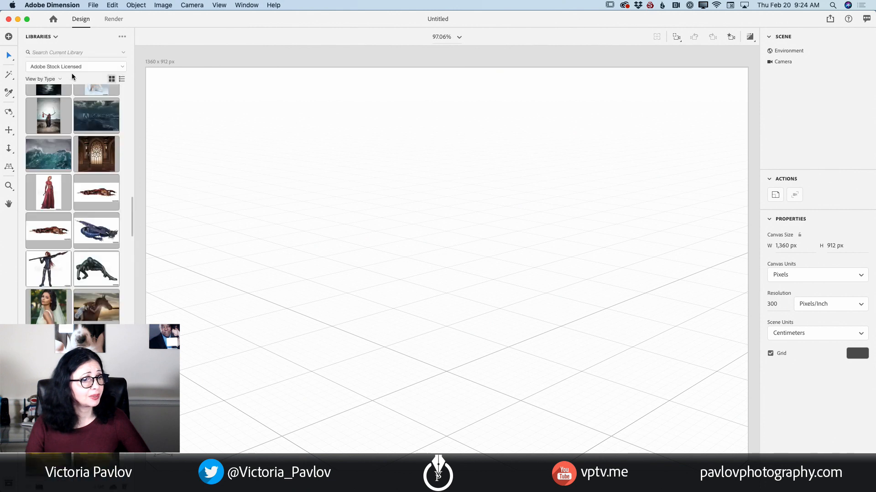
click(76, 69)
click(62, 82)
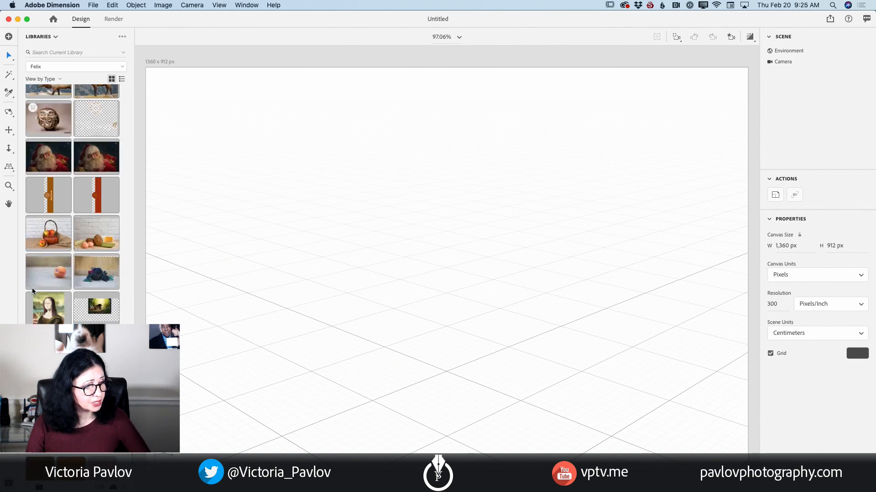
scroll(32, 288, up, 5)
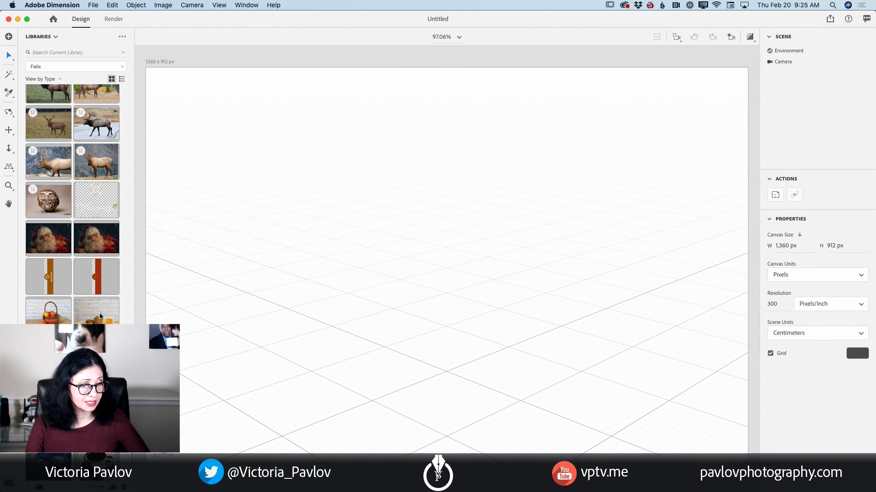
click(99, 313)
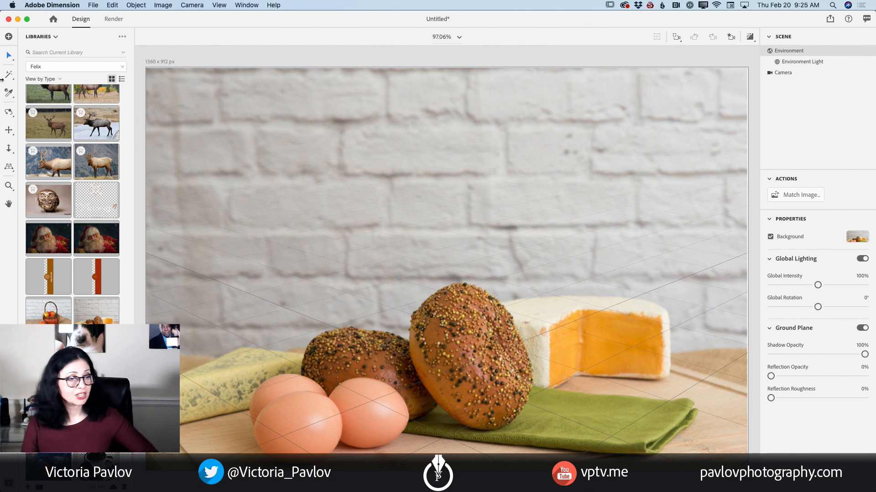
Lower the horizon to just above the bread so the ground plane follows the wooden table in the photo
click(9, 168)
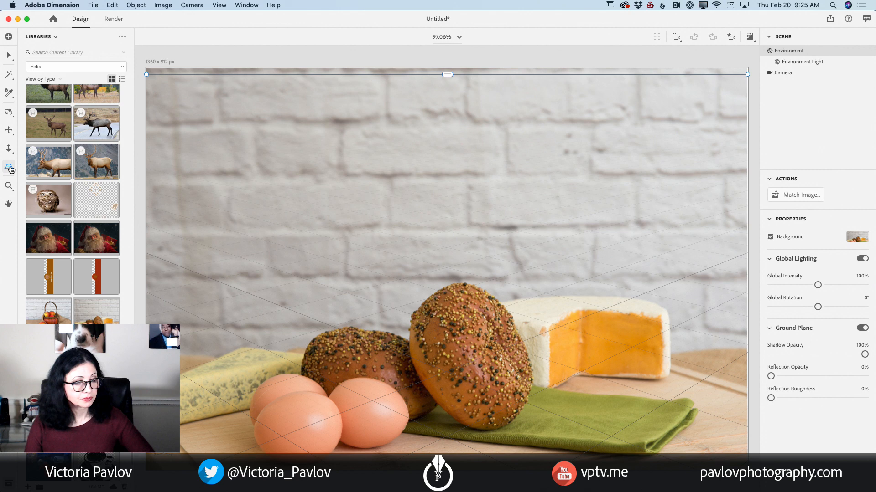
drag(461, 388, 461, 268)
drag(445, 75, 478, 255)
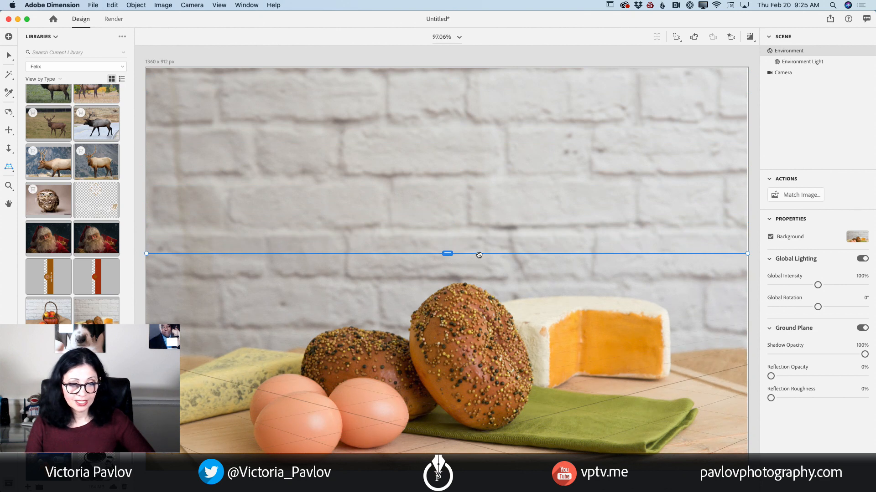
drag(478, 416, 615, 397)
Add the Coffee Cup model from the starter assets to the scene
click(55, 37)
click(57, 54)
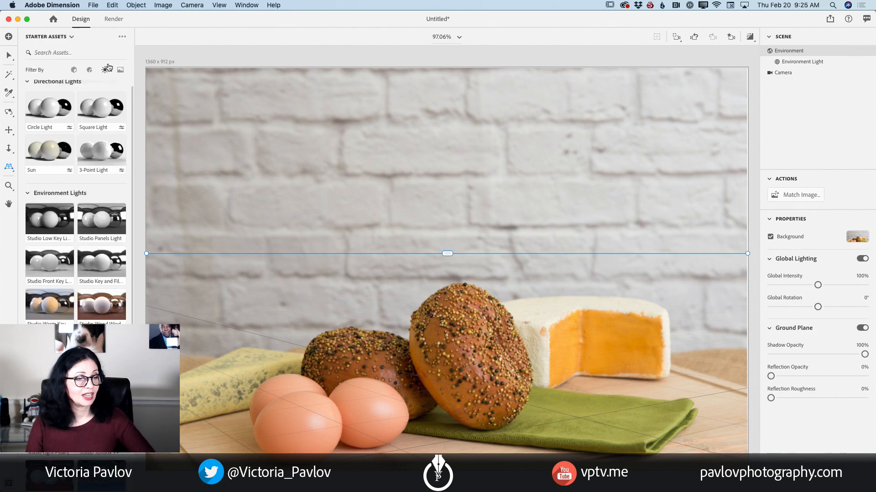
click(74, 70)
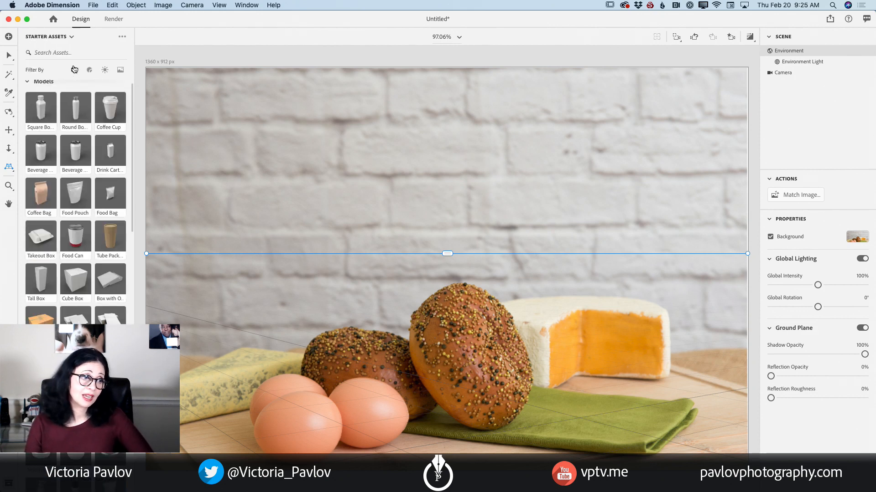
click(112, 116)
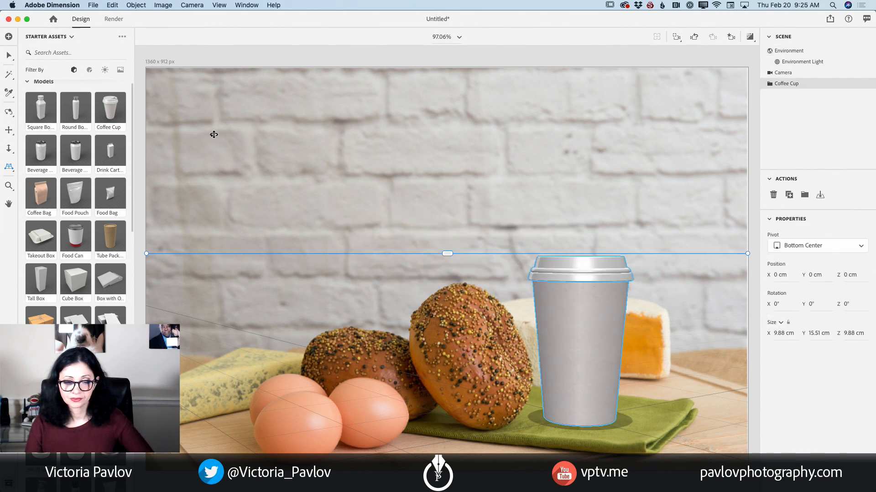
Scale the coffee cup up to about 14.3 × 22.5 × 14.3 cm and move it to X 1.9 cm on the green napkin
click(10, 55)
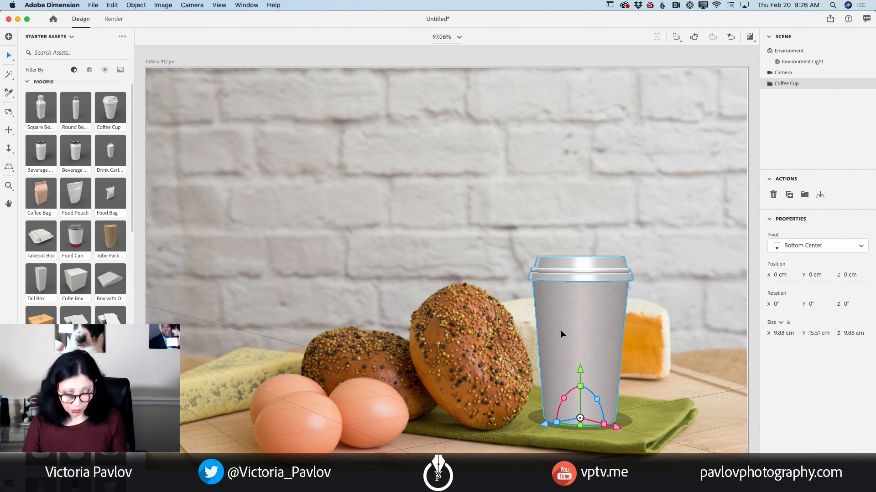
mouse_move(580, 387)
mouse_down()
mouse_move(582, 364)
mouse_move(581, 378)
mouse_up()
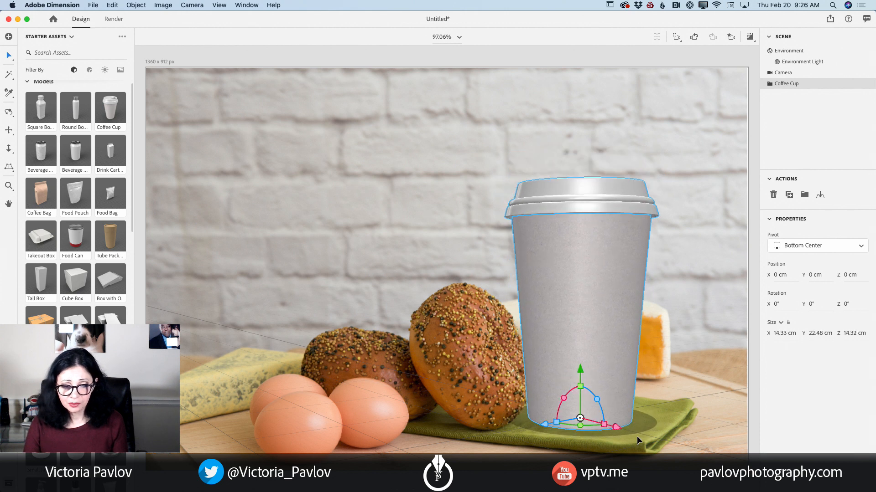
drag(617, 427, 636, 430)
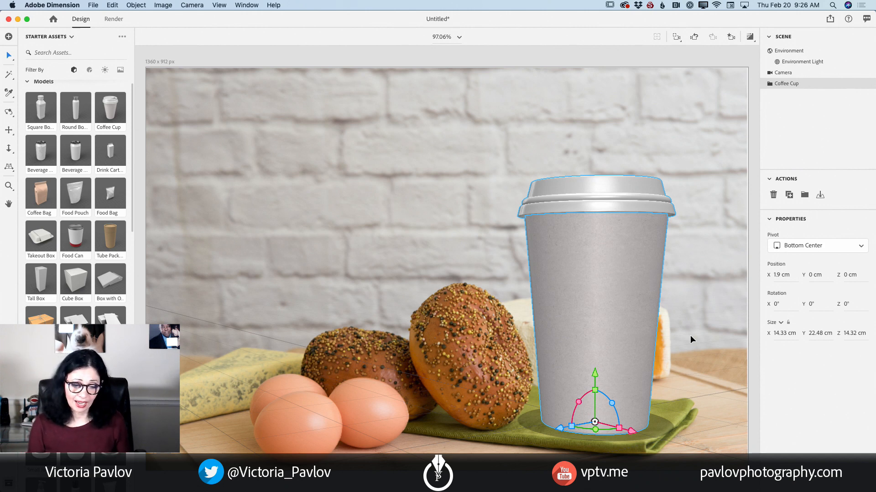
Apply the "Laser C..." Substance material to the whole coffee cup, including its lid
click(87, 71)
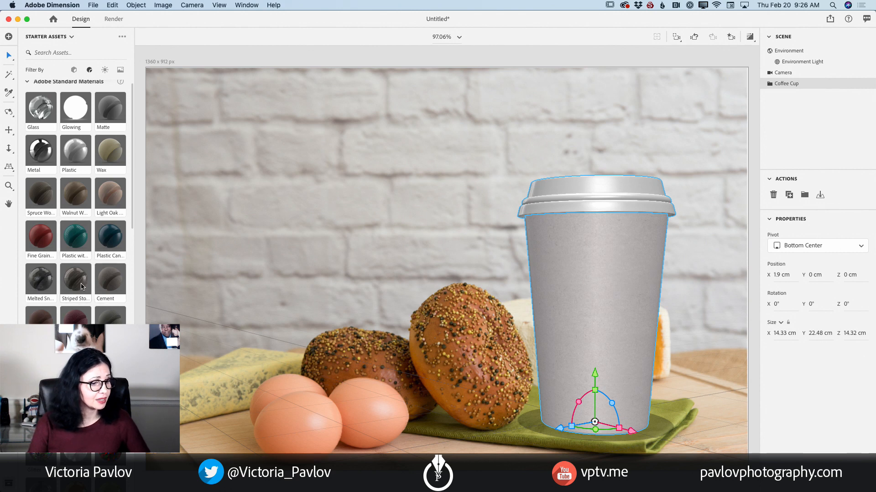
scroll(82, 286, down, 10)
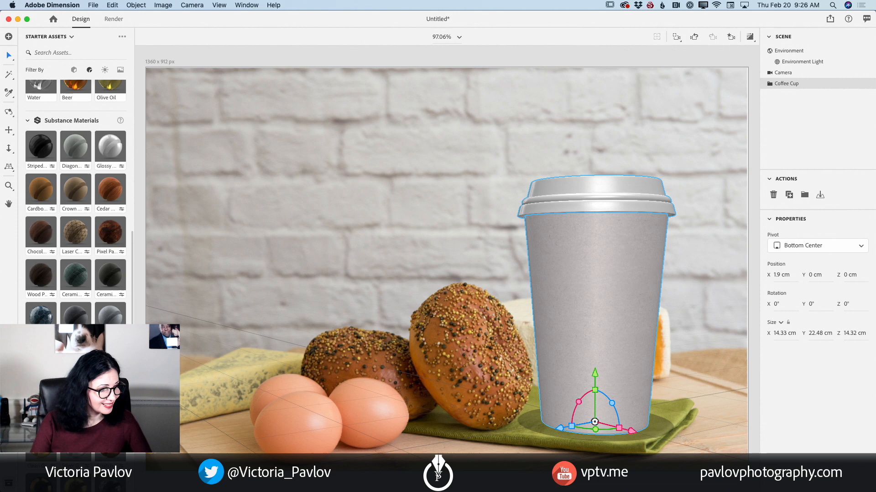
scroll(75, 200, down, 5)
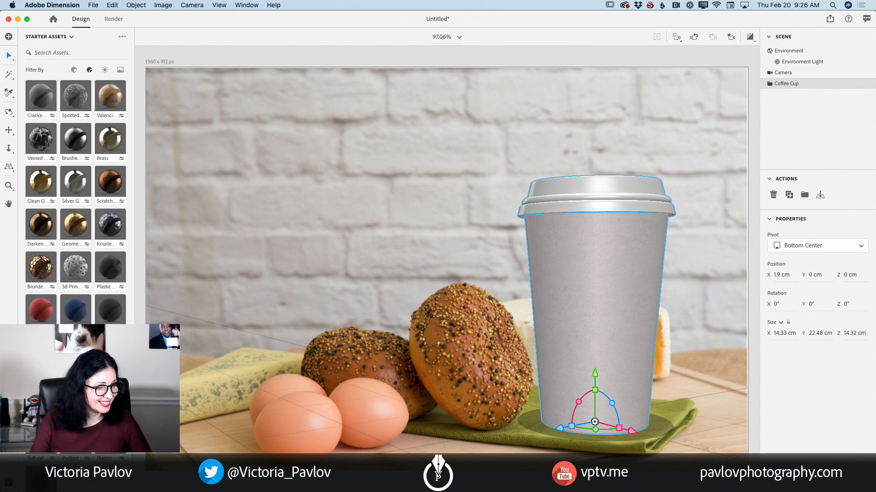
scroll(75, 201, up, 7)
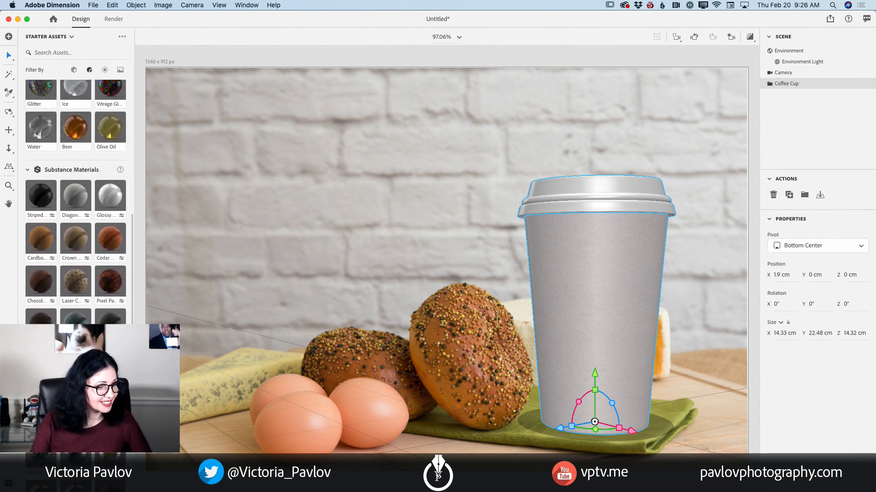
click(77, 287)
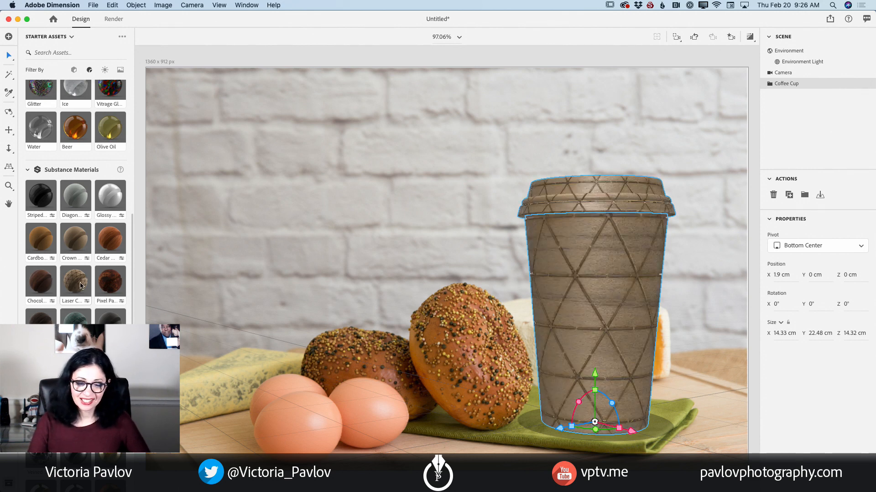
click(793, 52)
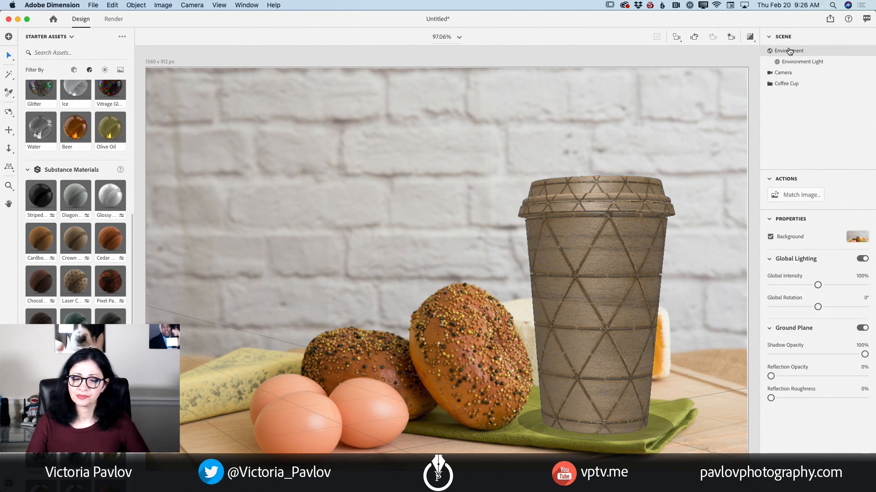
click(793, 196)
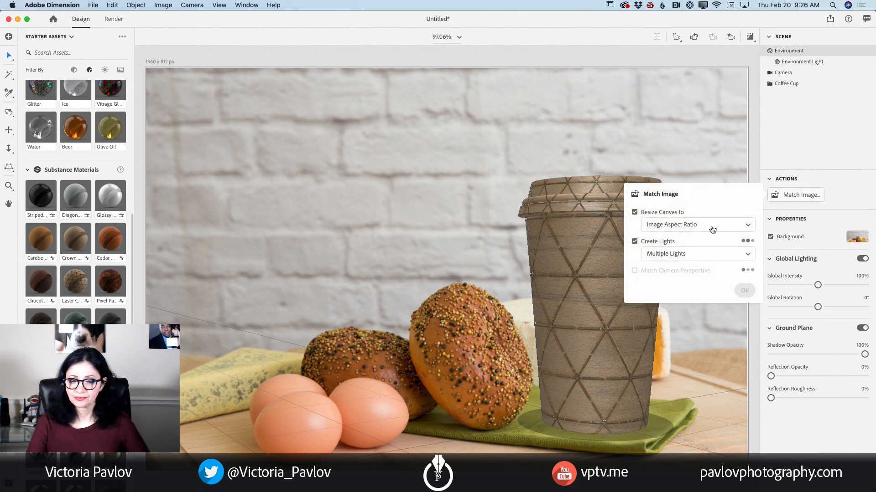
click(746, 256)
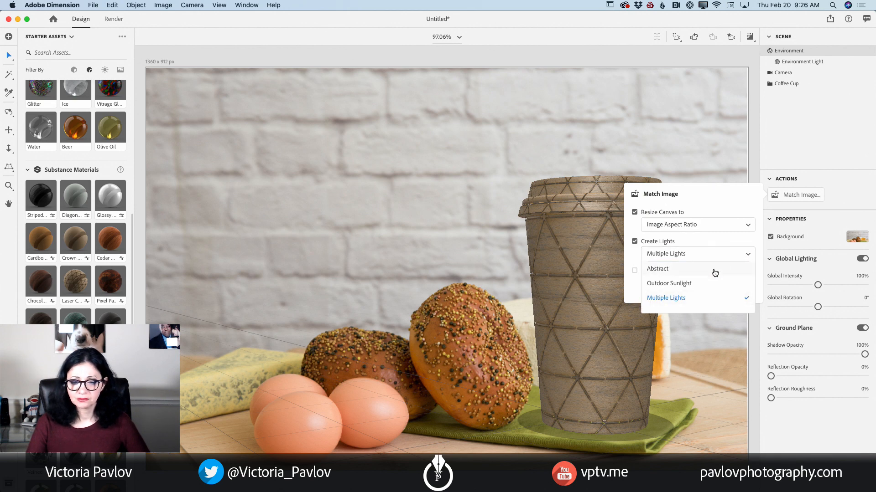
click(718, 204)
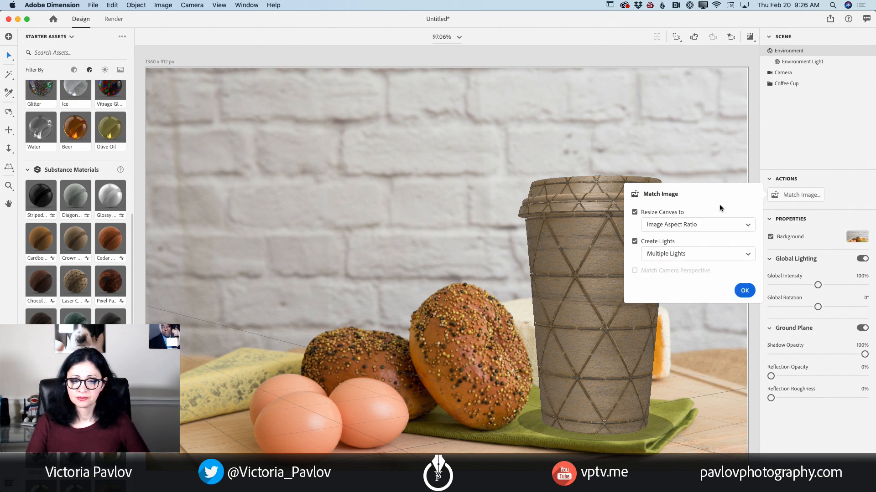
click(776, 145)
Light the scene with the Studio Warm Key environment light, rotated to 52° with an intensity of about 127%
click(104, 71)
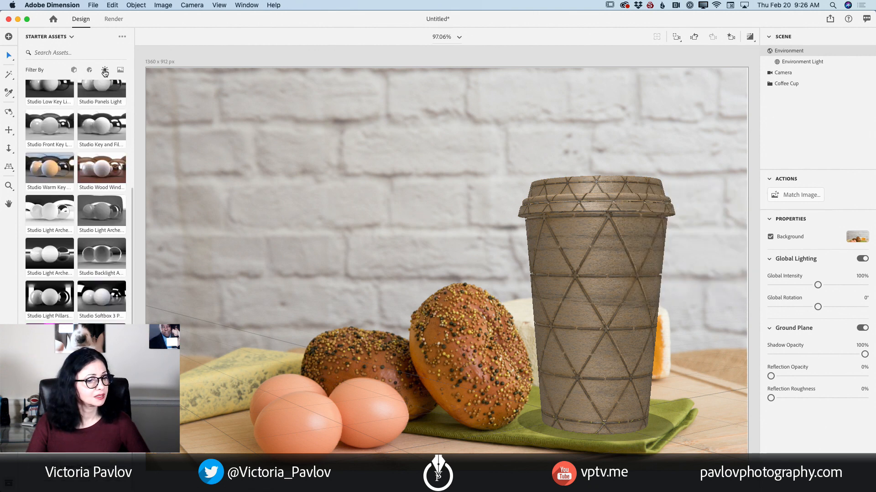
click(43, 170)
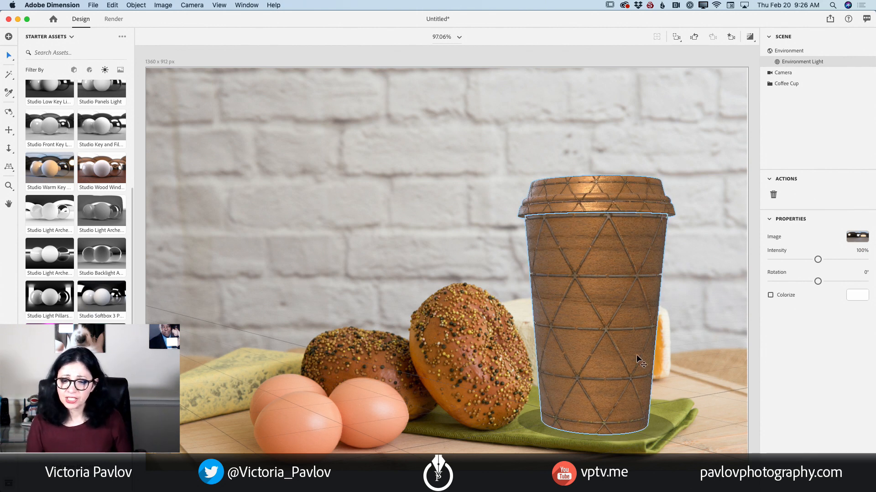
mouse_move(818, 282)
mouse_down()
mouse_move(840, 282)
mouse_move(821, 281)
mouse_up()
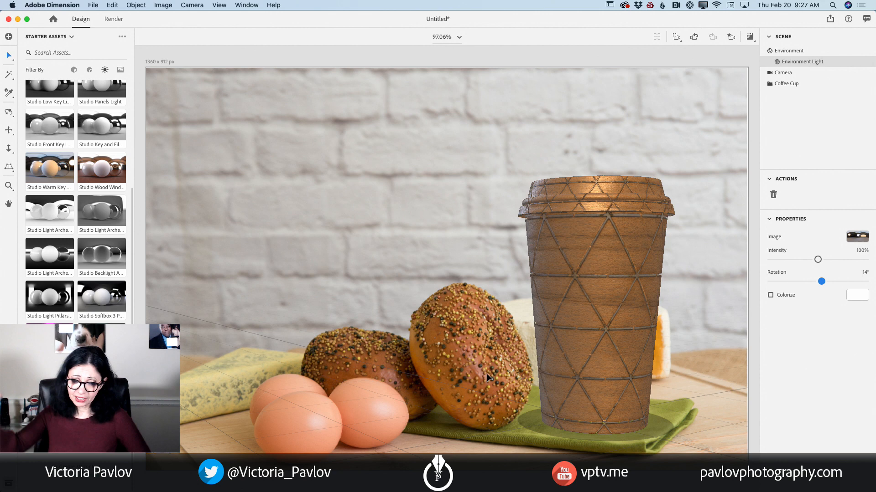
scroll(486, 373, down, 5)
scroll(486, 373, up, 3)
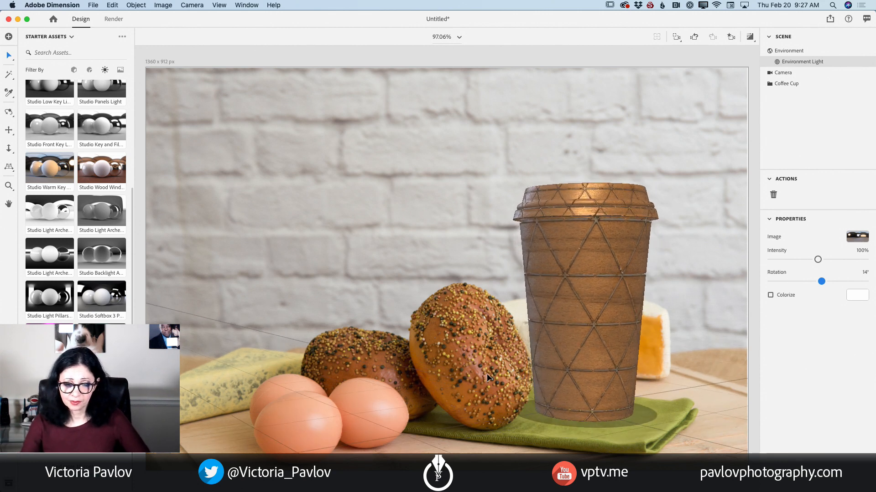
scroll(486, 373, up, 1)
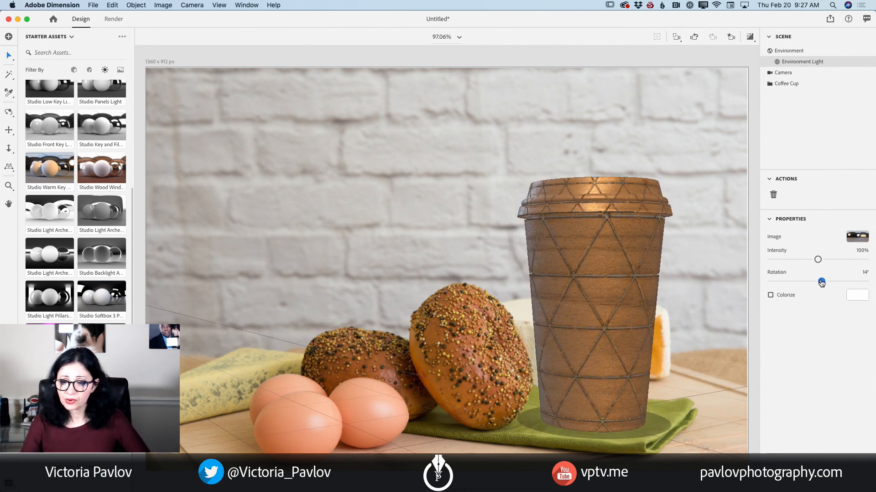
drag(821, 283, 832, 259)
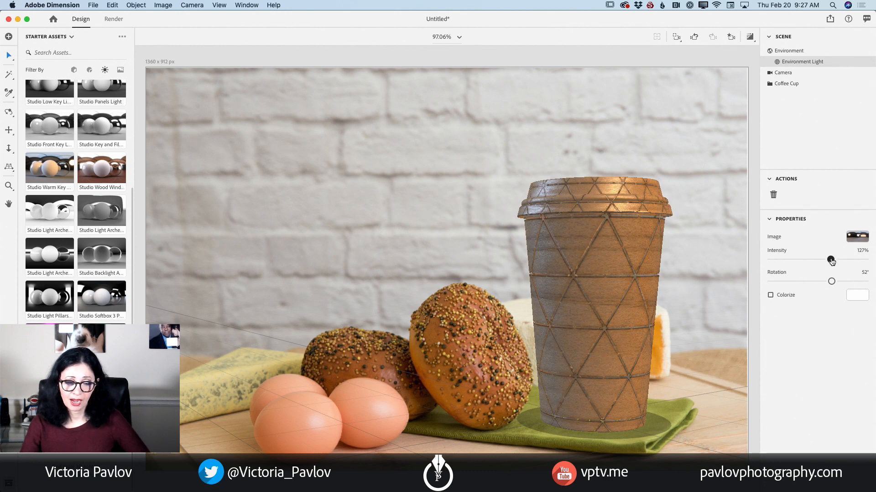